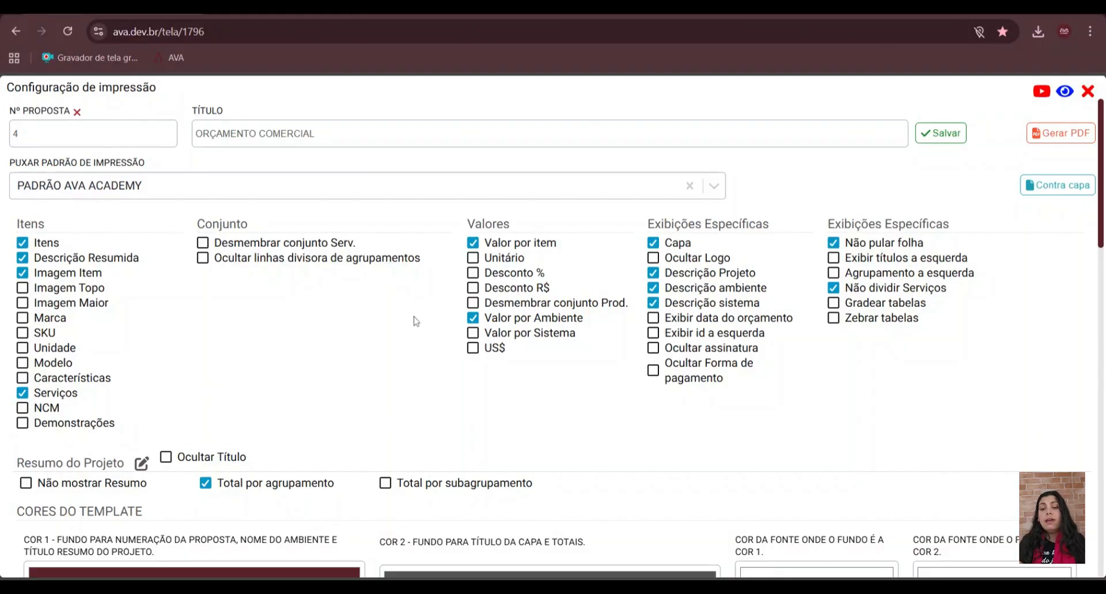
- Open the back cover settings from the proposal's PDF print configuration and start a new standard text
left_click(1087, 92)
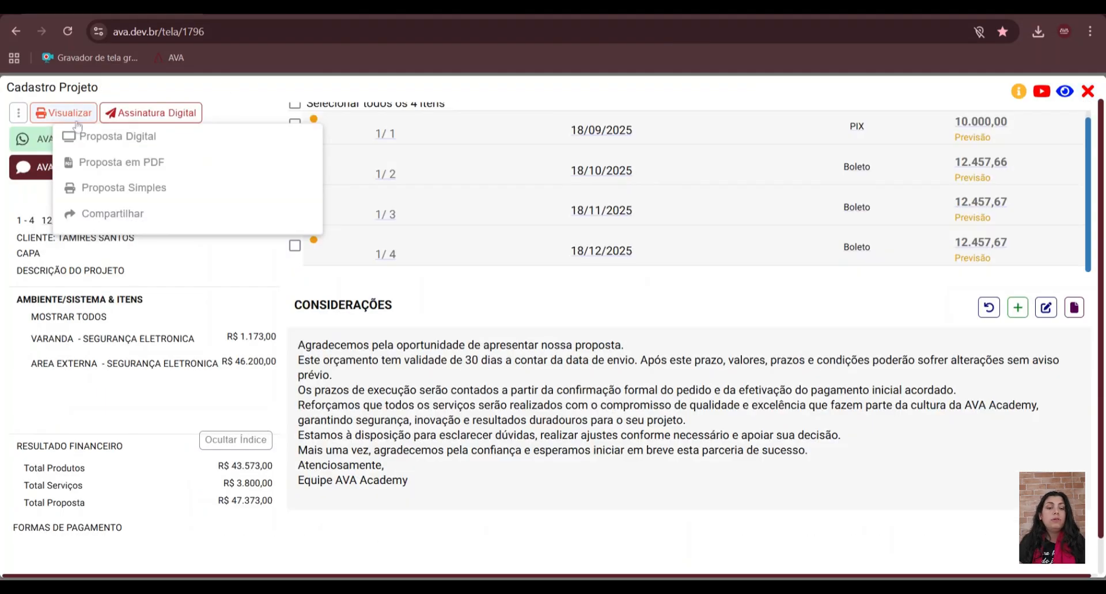
left_click(144, 168)
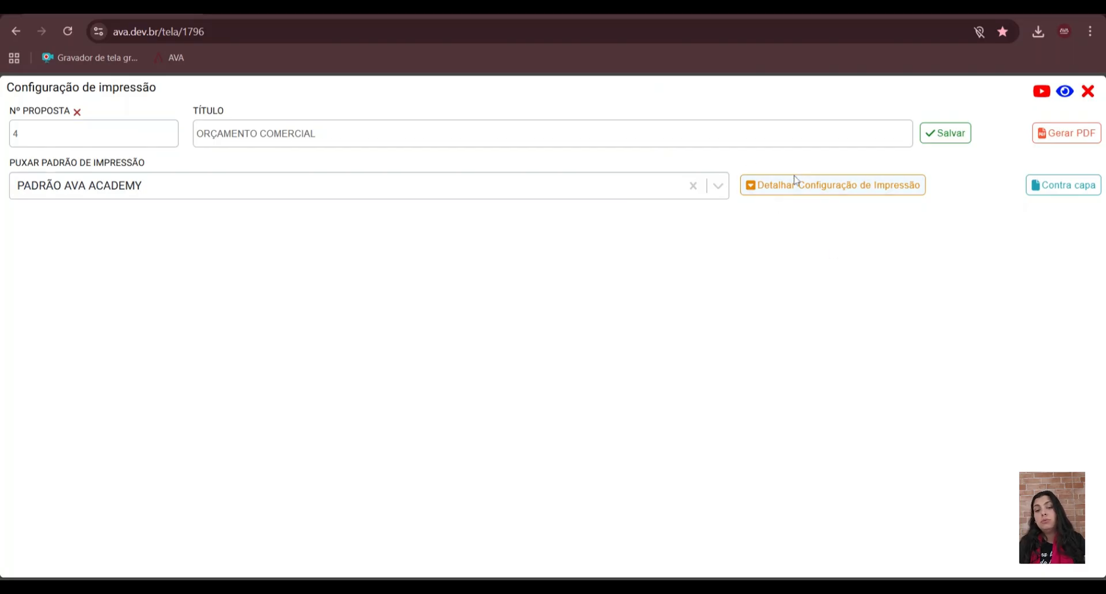
left_click(1063, 185)
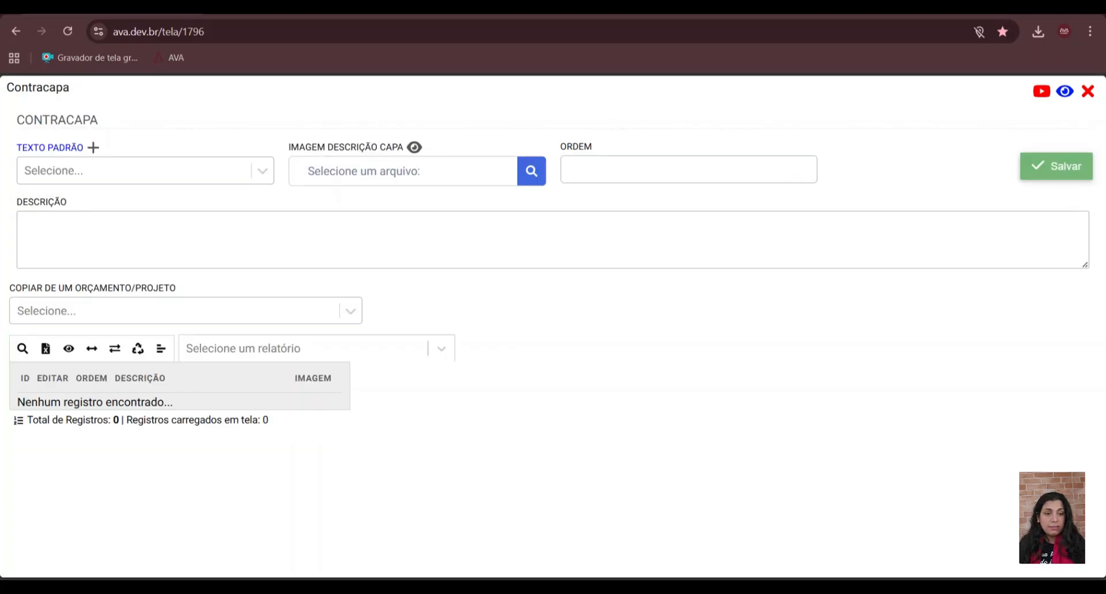
left_click(93, 147)
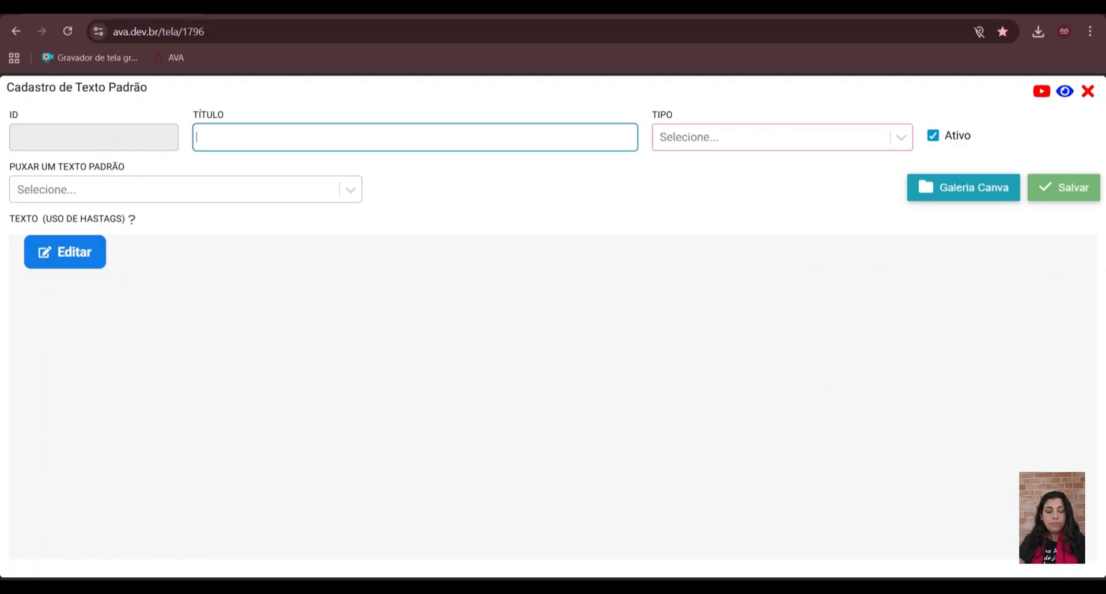
- Title the new standard text "Contracapa de segura eletronica"
type("C")
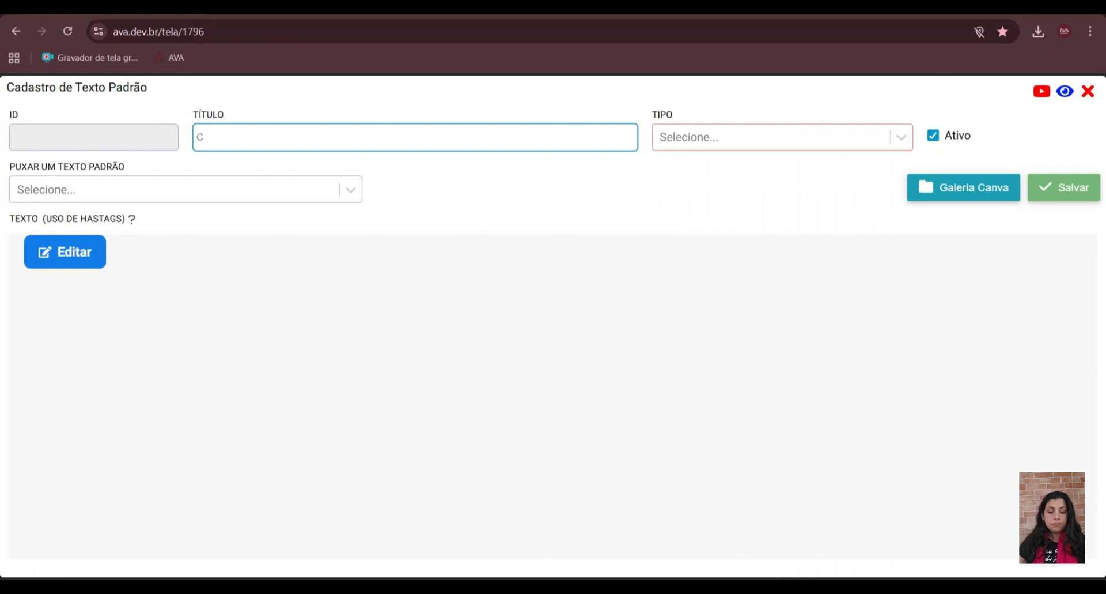
type("ontra ")
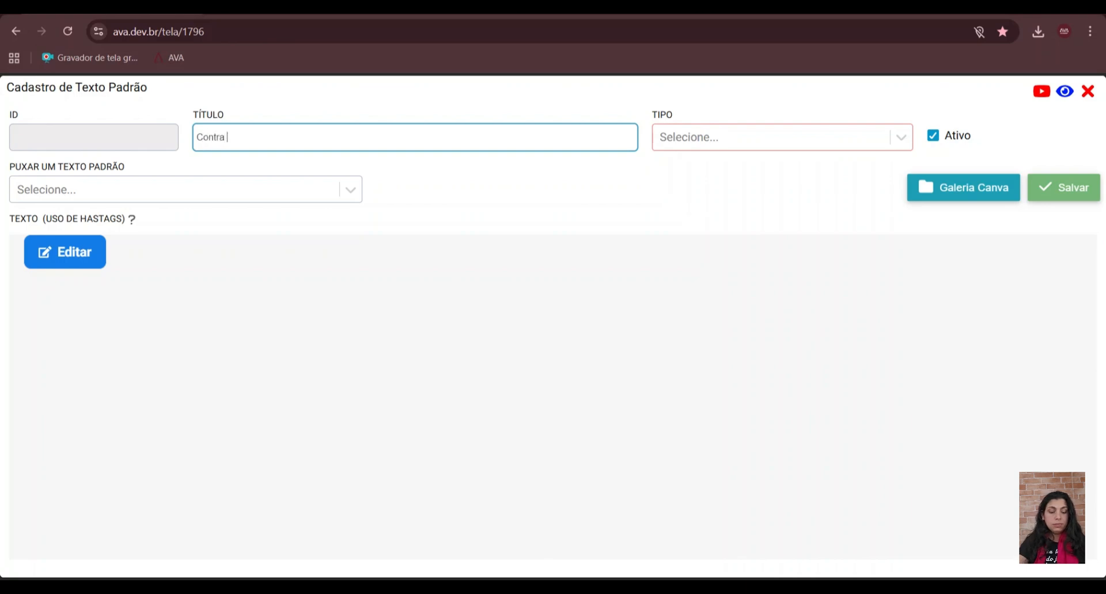
type("de se")
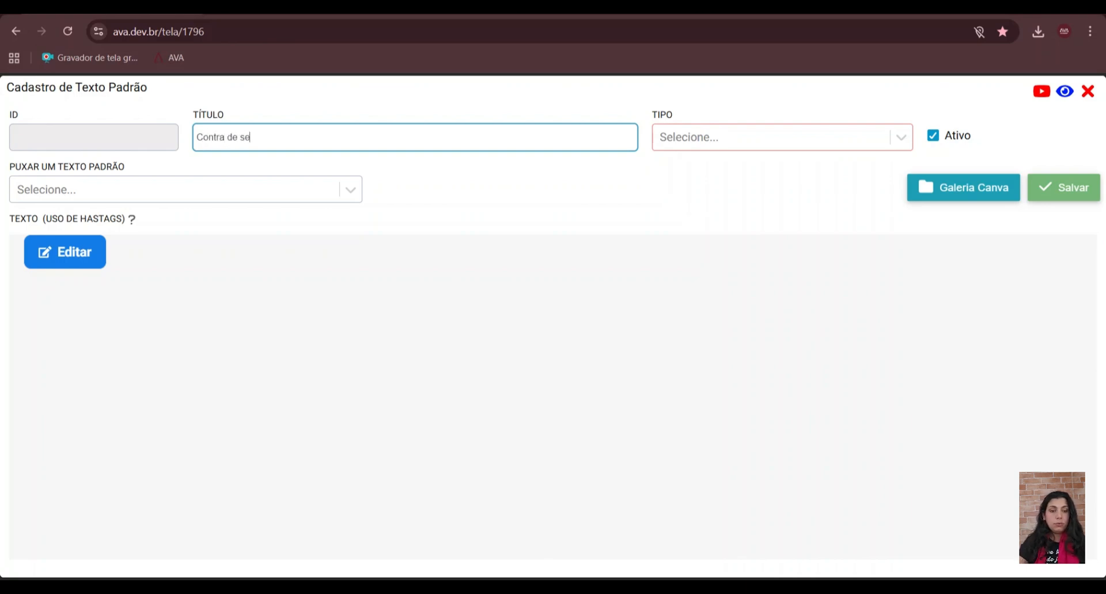
key("BackSpace")
key("BackSpace")
key("BackSpace")
key("BackSpace")
key("BackSpace")
key("BackSpace")
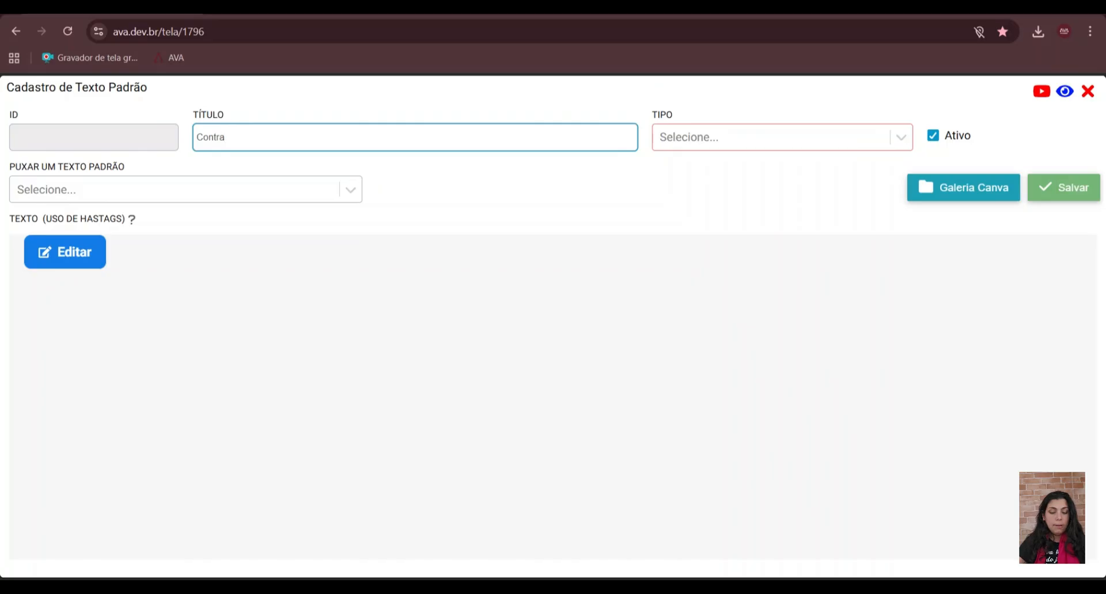
type("capa de seg")
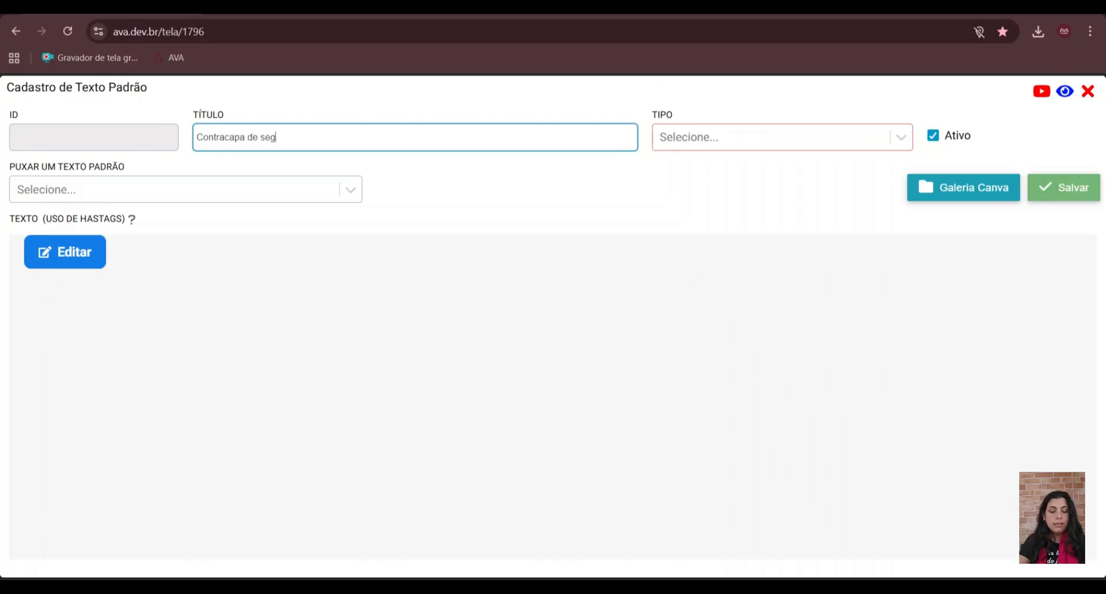
type("ura ele")
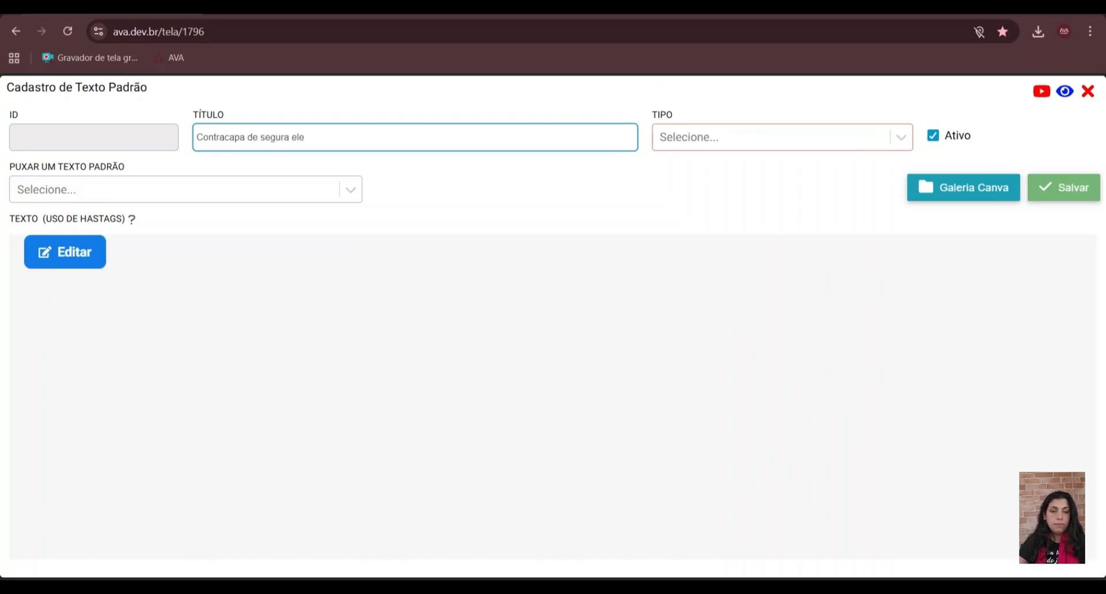
type("tronica")
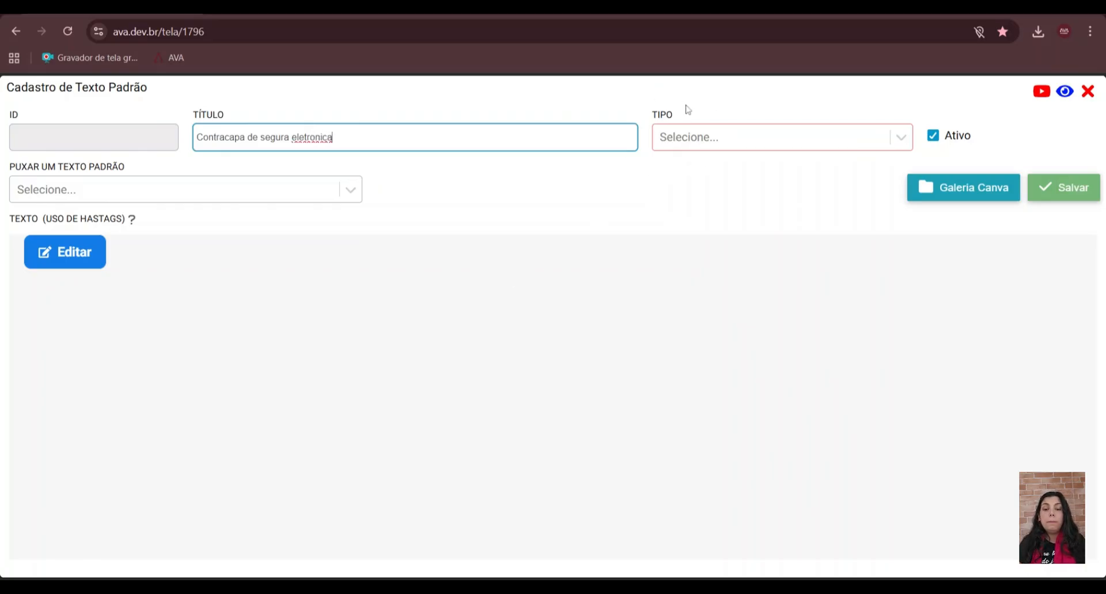
- Set the standard text's type to Contracapa
left_click(677, 140)
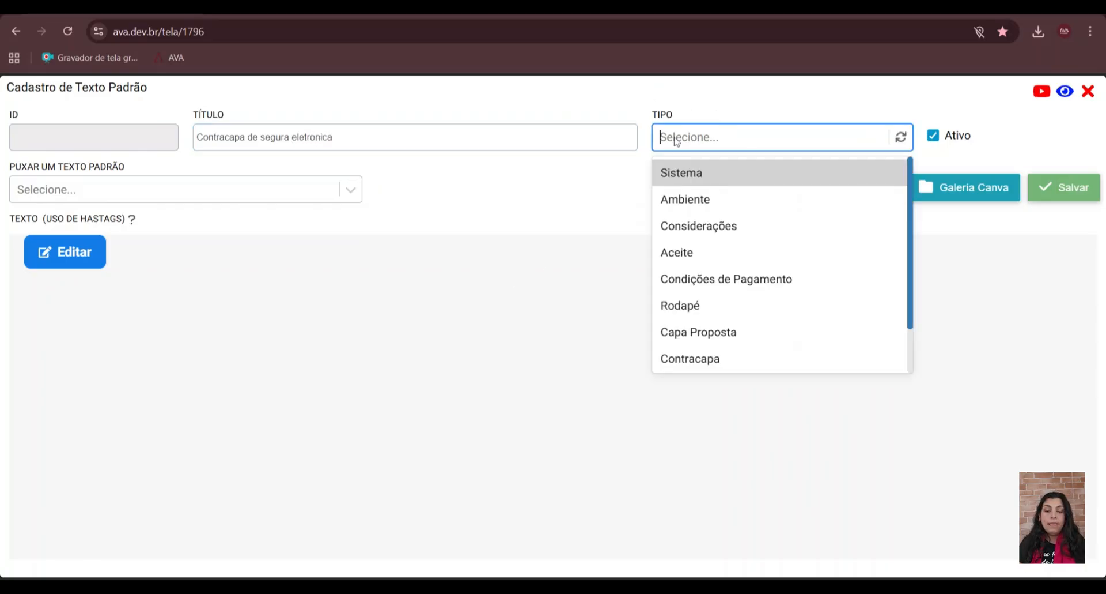
left_click(680, 360)
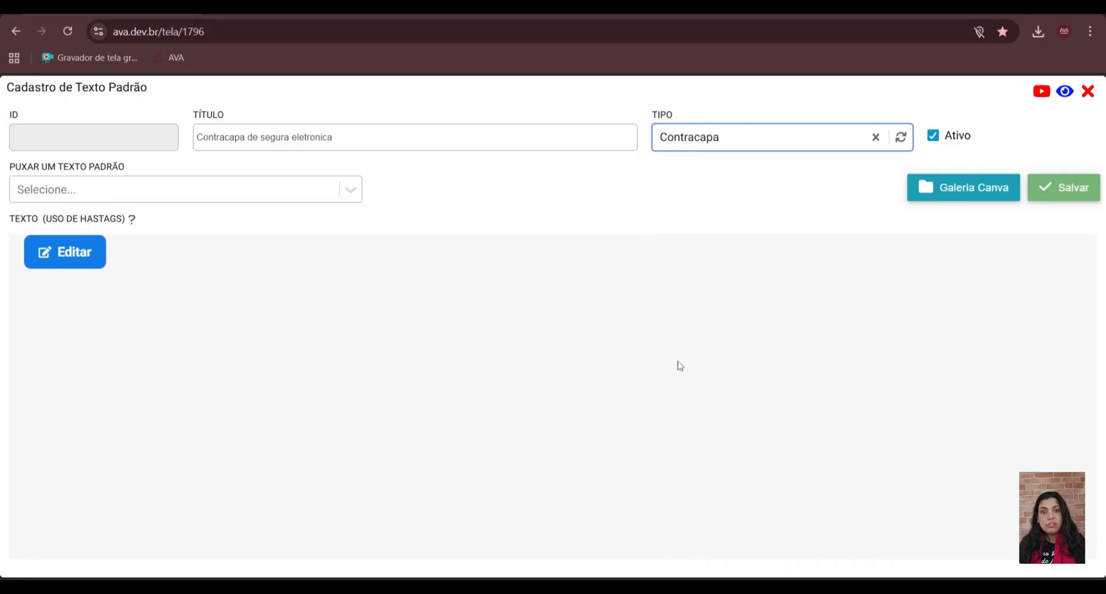
left_click(726, 137)
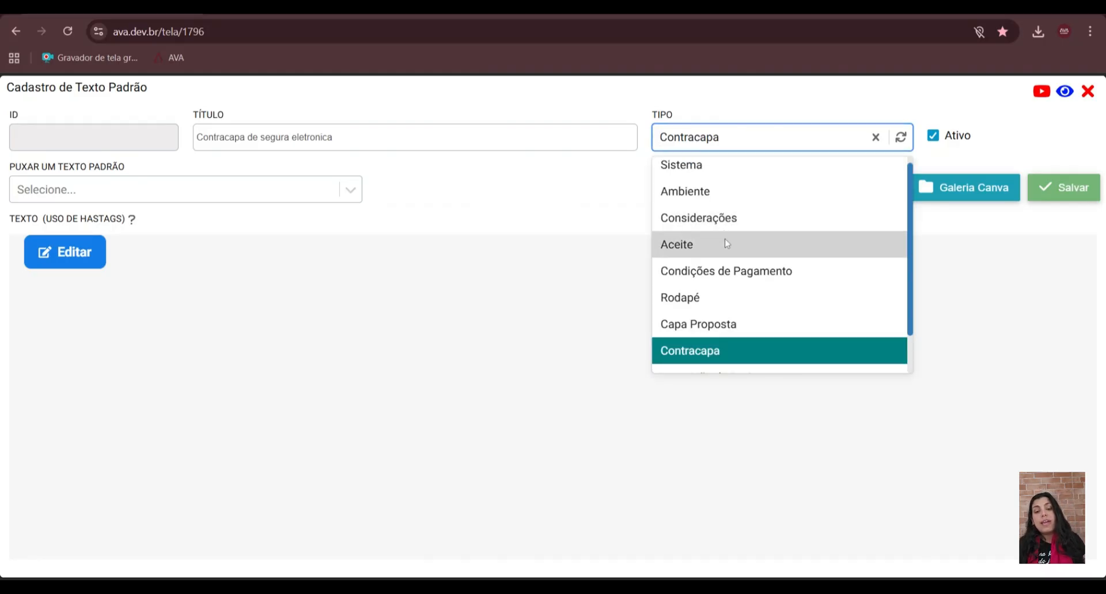
scroll(726, 273, "up", 1)
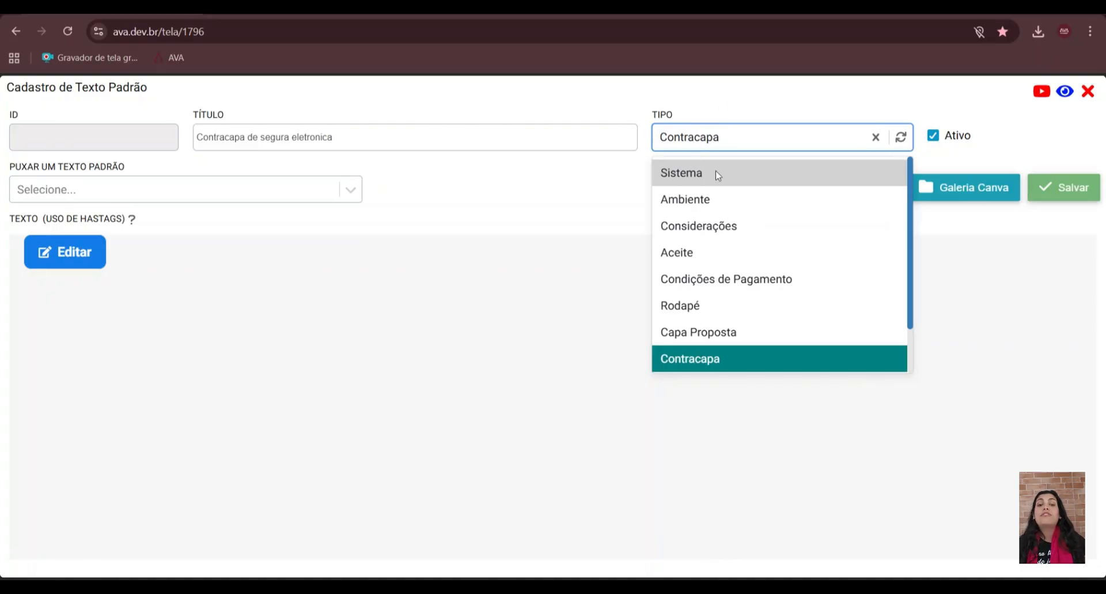
left_click(694, 367)
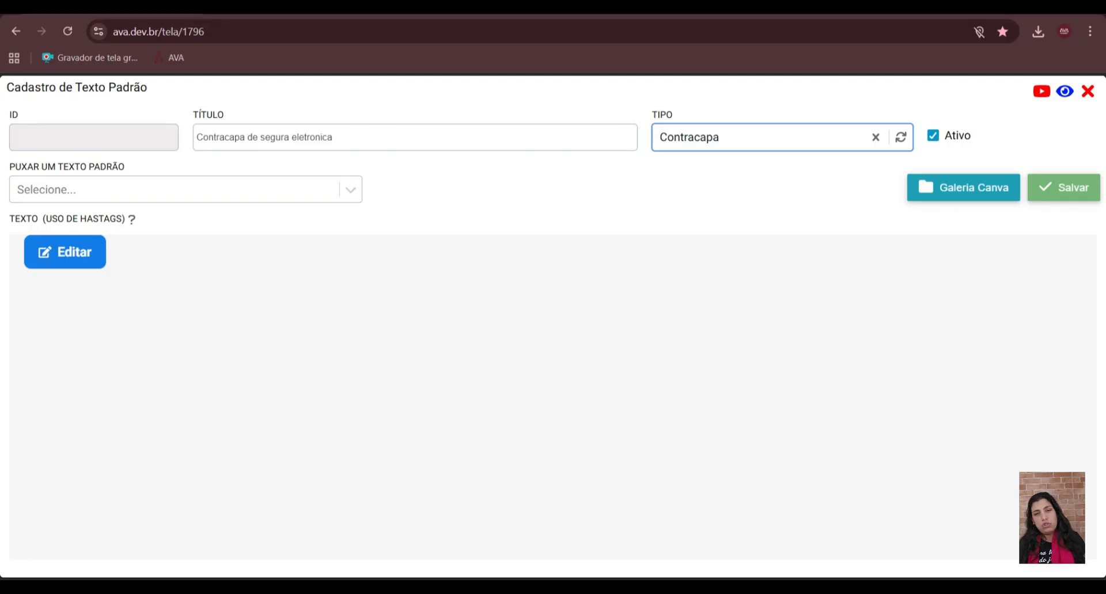
left_click(86, 200)
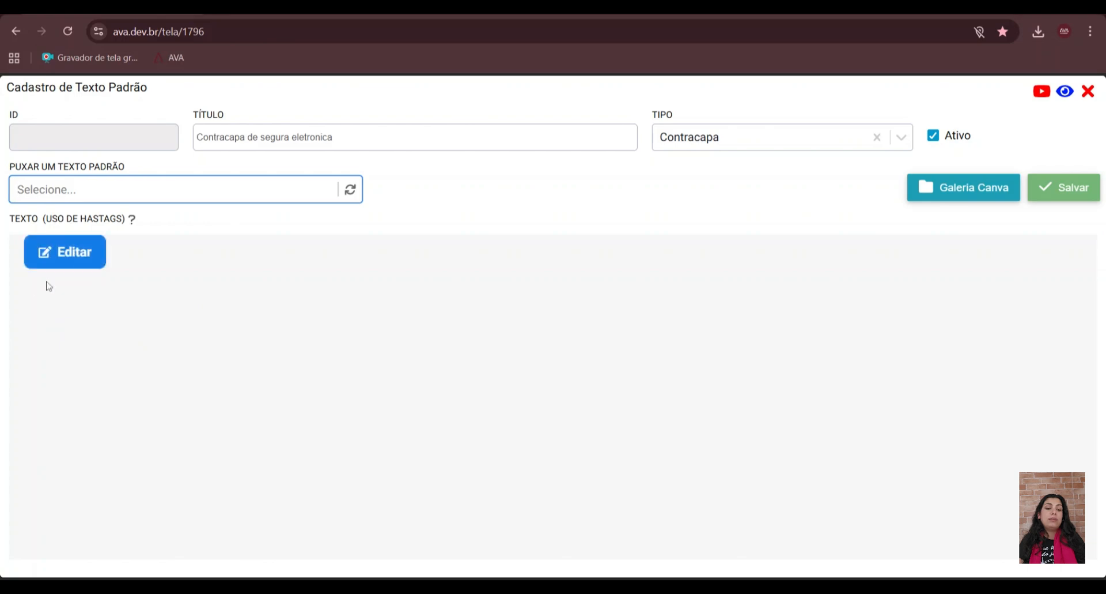
- Open the text body for editing and insert the back cover image from a file with a width of 97%
left_click(75, 251)
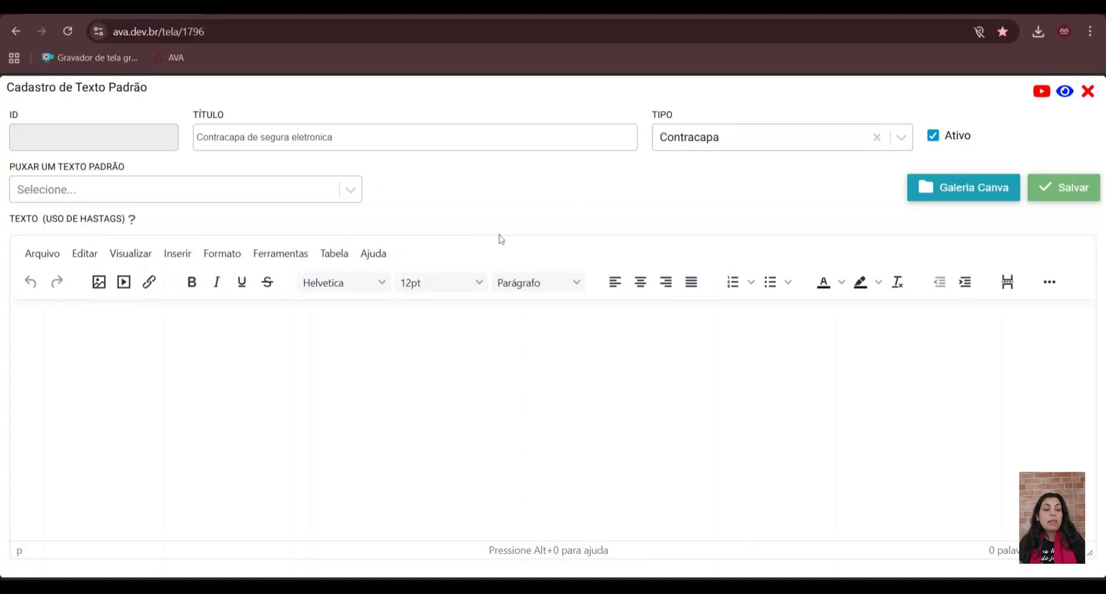
left_click(100, 287)
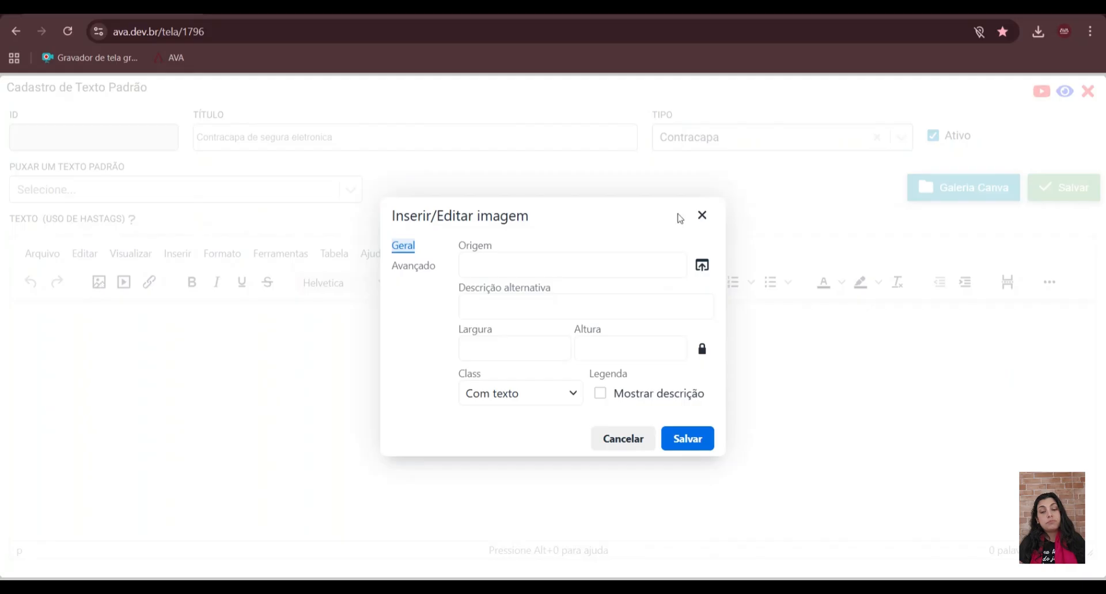
left_click(707, 265)
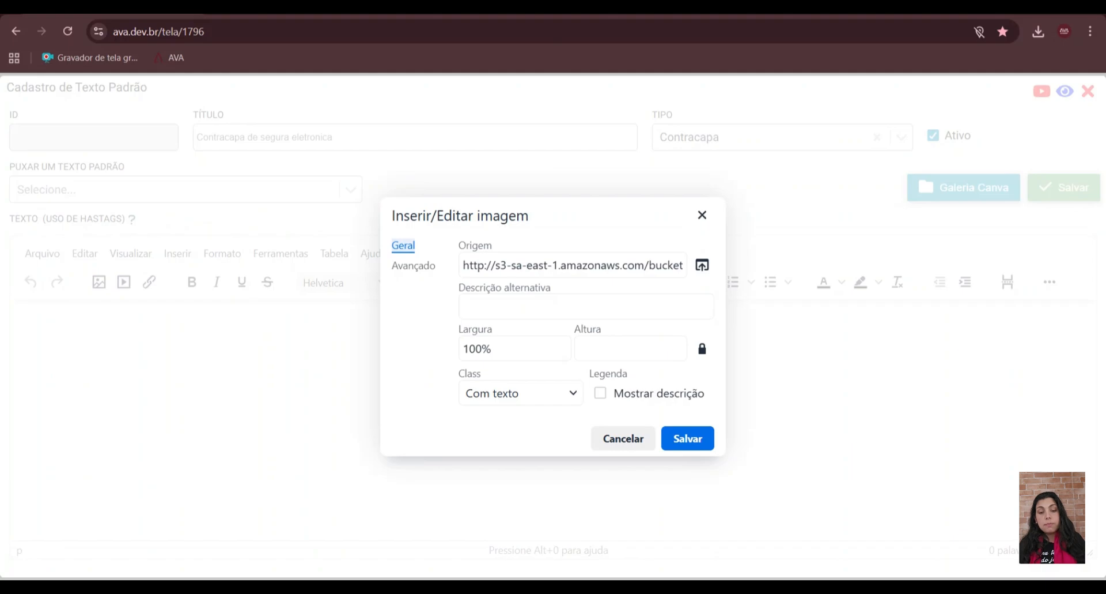
left_click(483, 348)
key("BackSpace")
key("BackSpace")
key("BackSpace")
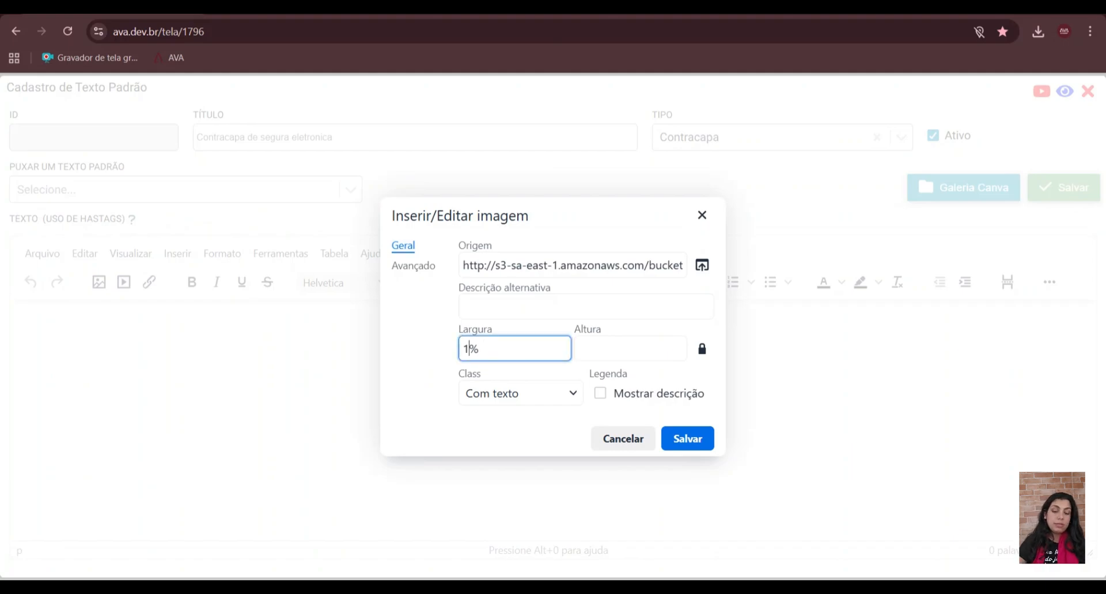
type("97")
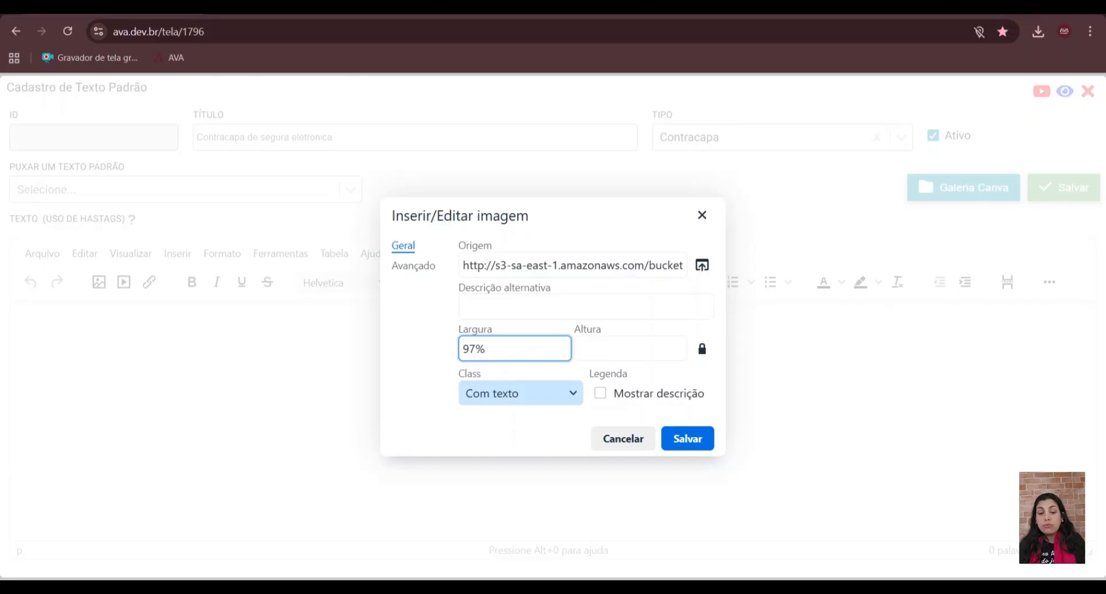
left_click(688, 442)
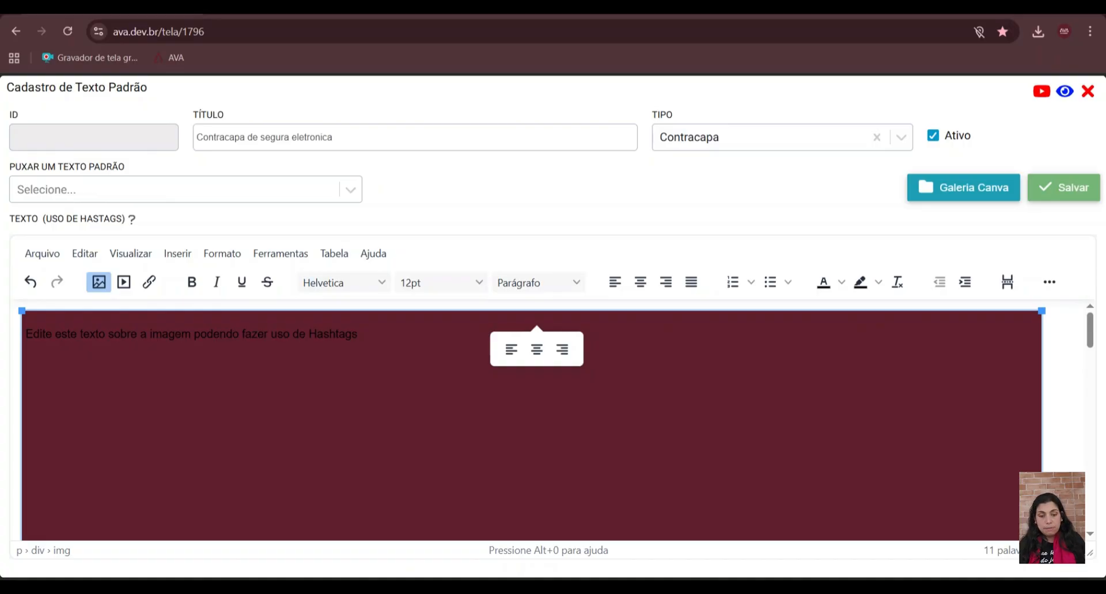
scroll(531, 421, "down", 10)
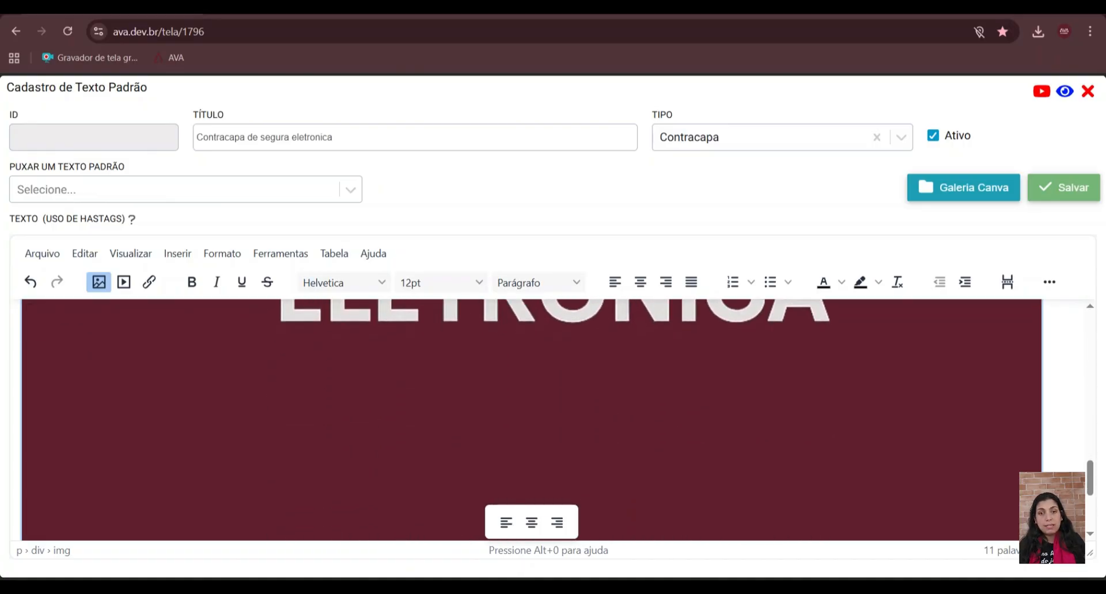
scroll(531, 421, "up", 10)
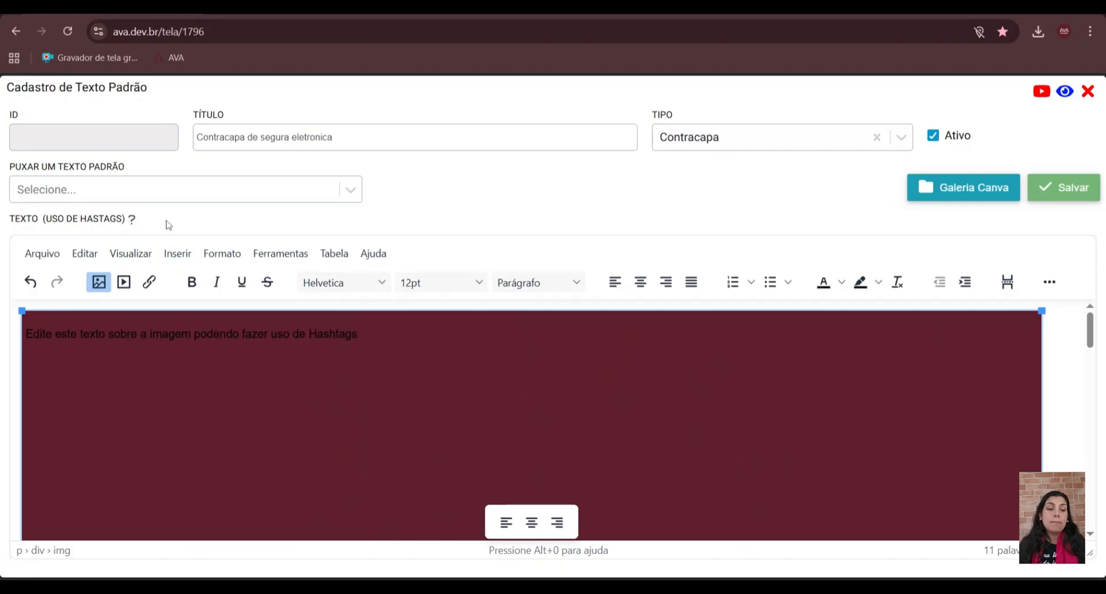
- Replace the placeholder sentence over the image with the #NOME_DO_CLIENTE# keyword copied from the hashtag help list
left_click(134, 220)
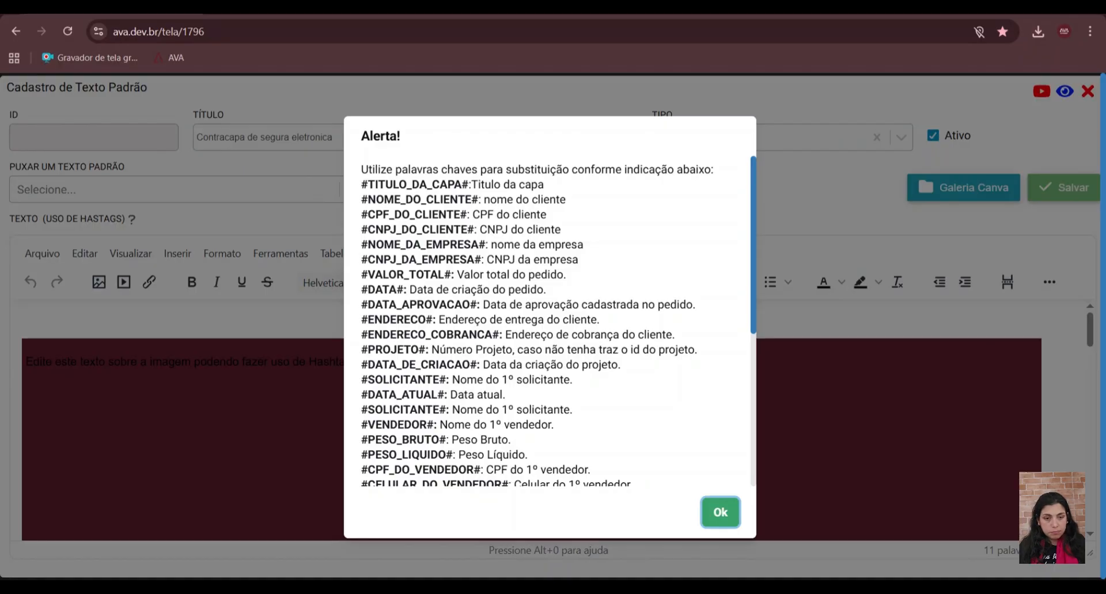
left_click_drag(361, 198, 479, 200)
key("ctrl+c")
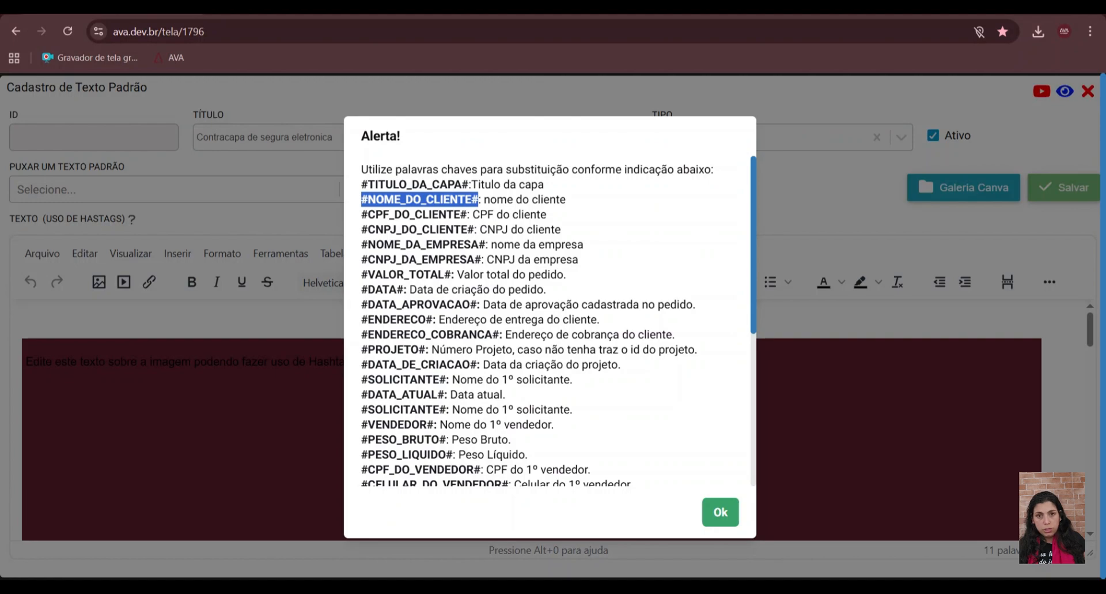
left_click(724, 518)
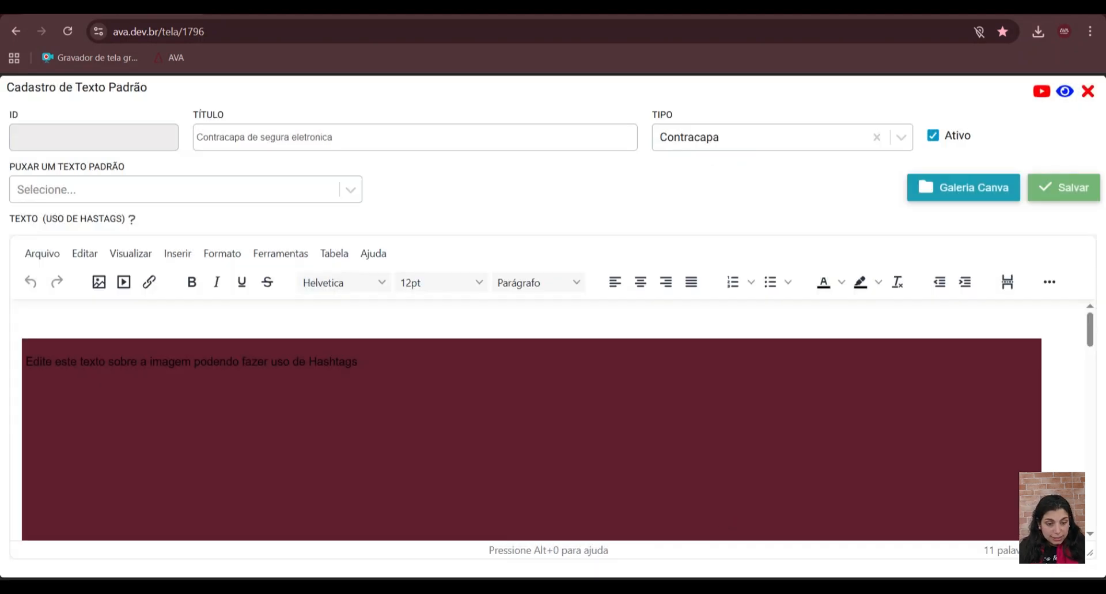
triple_click(255, 361)
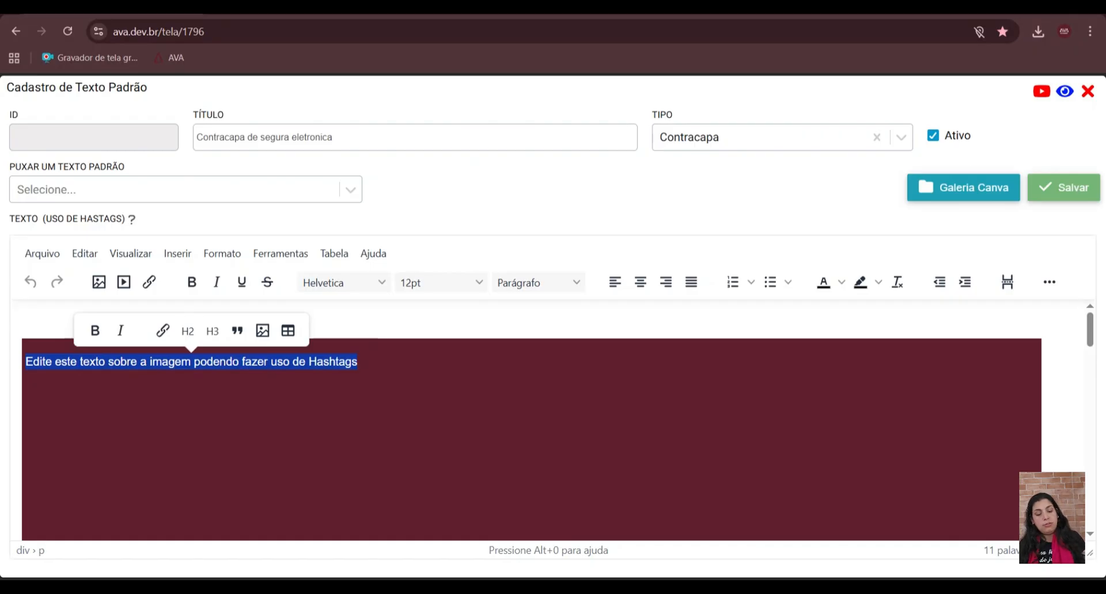
key("ctrl+v")
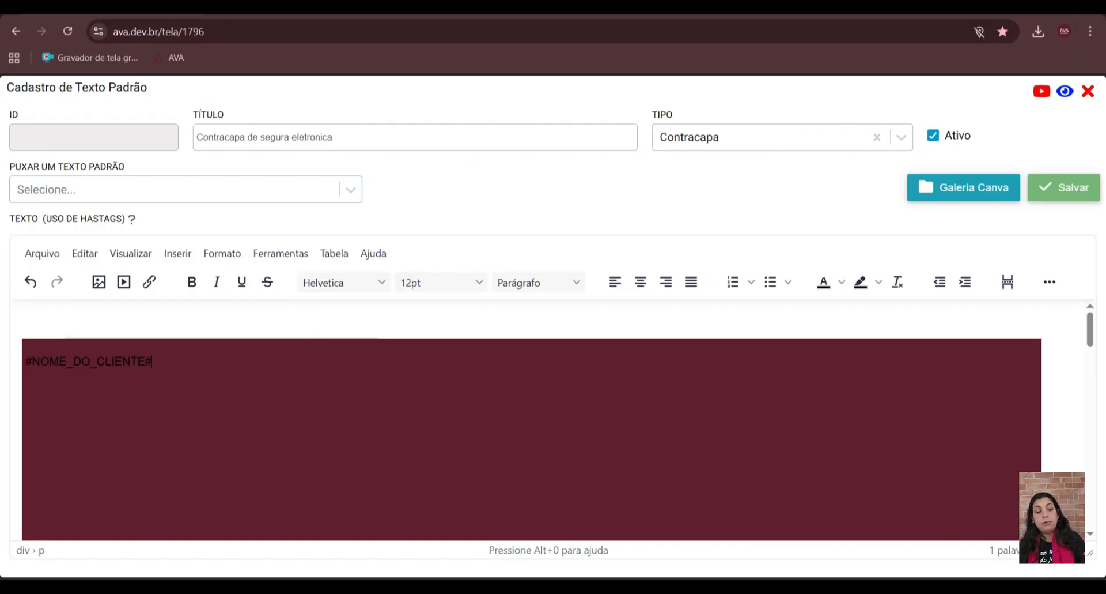
- Make the #NOME_DO_CLIENTE# hashtag bold and set its font size to 24pt
triple_click(89, 361)
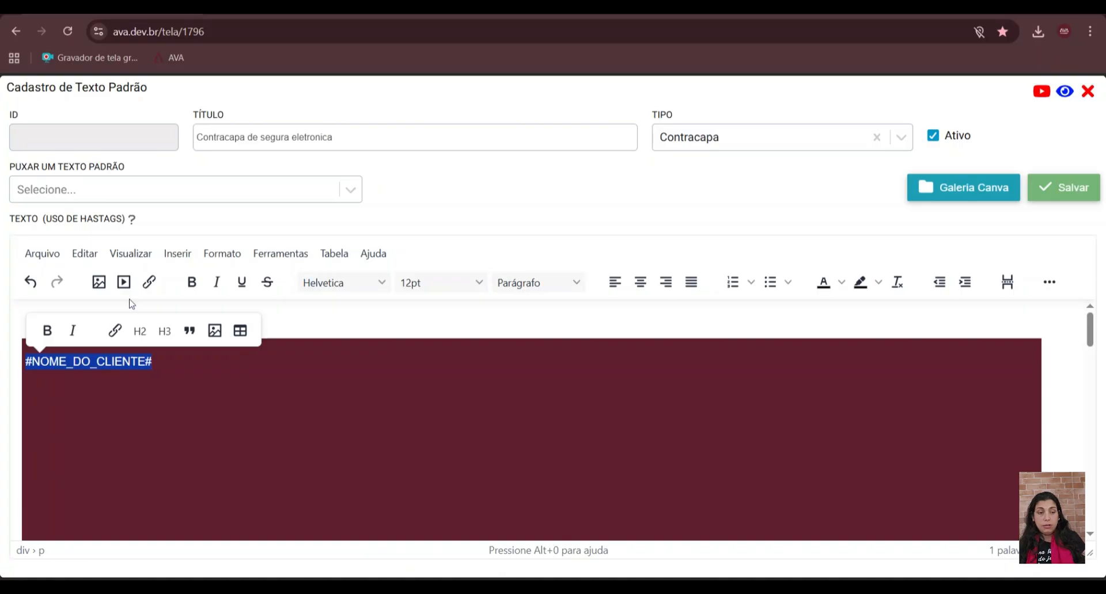
left_click(49, 329)
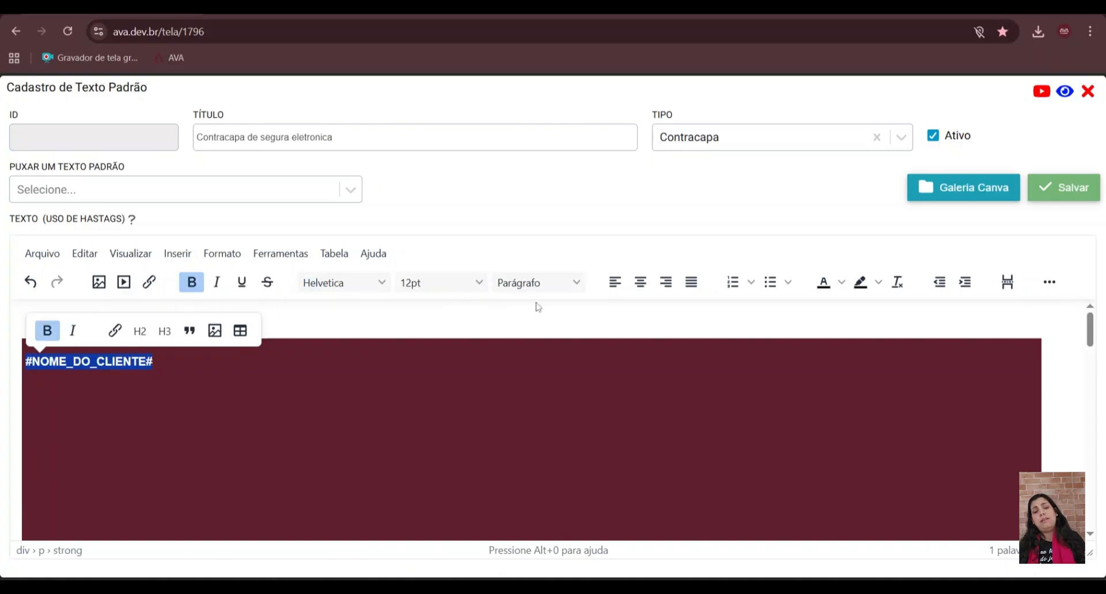
left_click(473, 287)
left_click(473, 287)
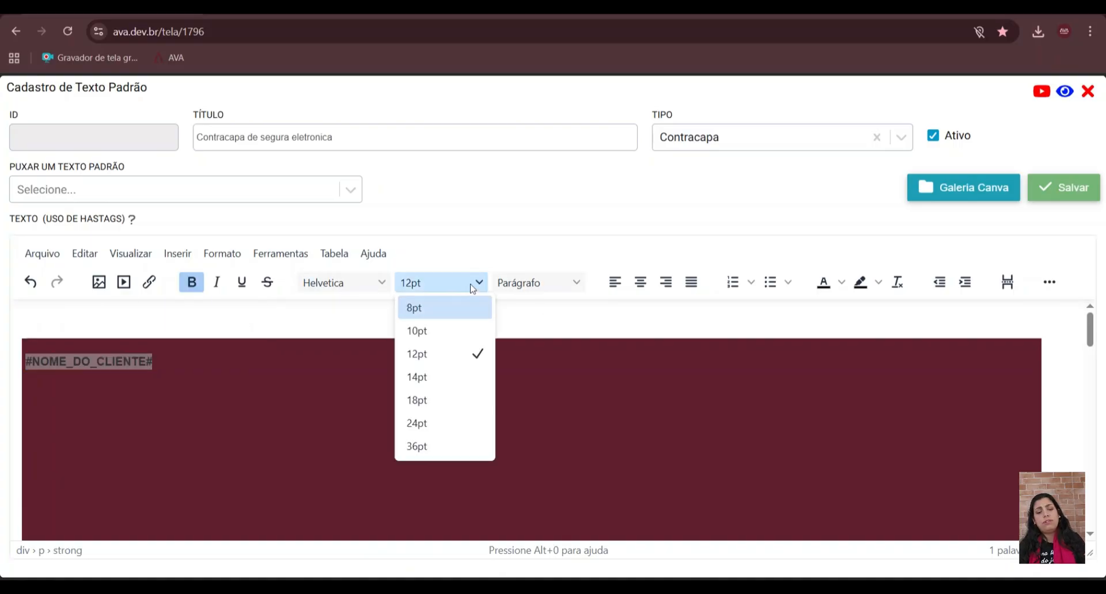
left_click(454, 429)
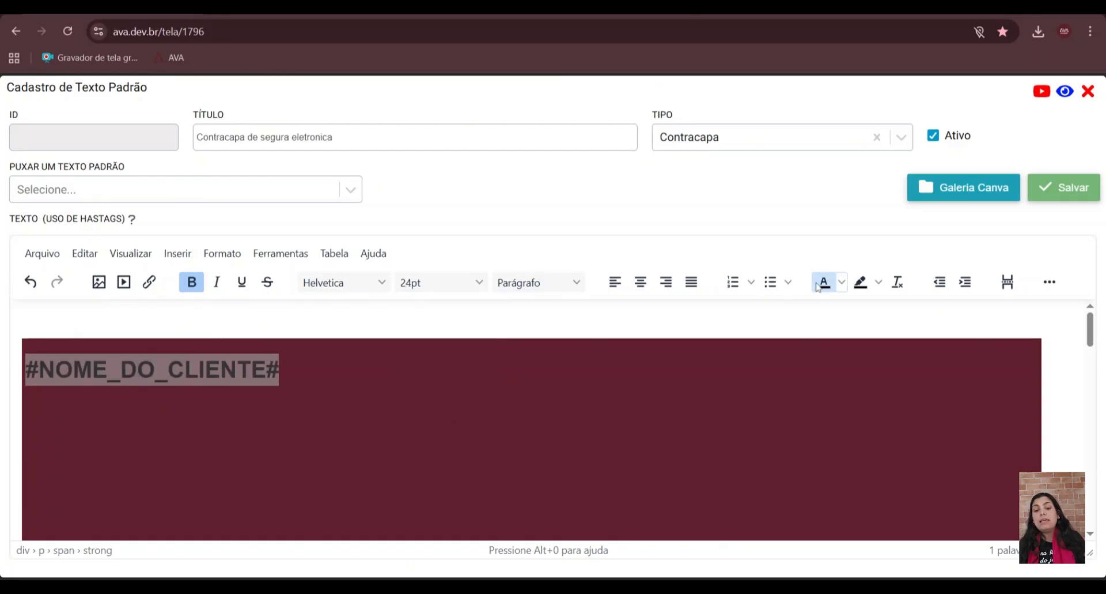
- Color the #NOME_DO_CLIENTE# hashtag white and center it over the back cover image
left_click(842, 282)
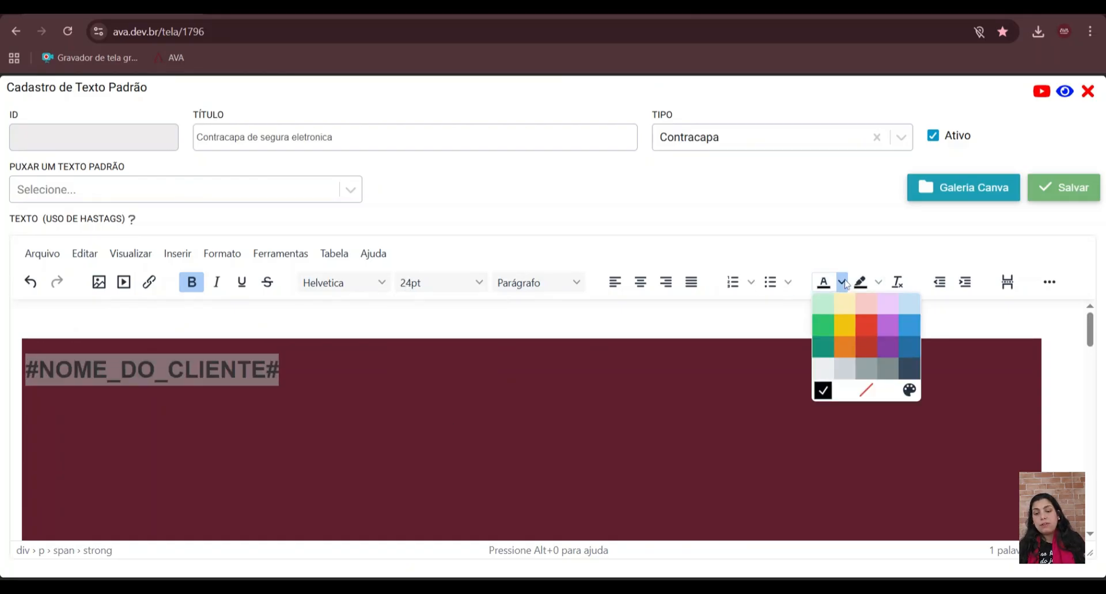
left_click(843, 396)
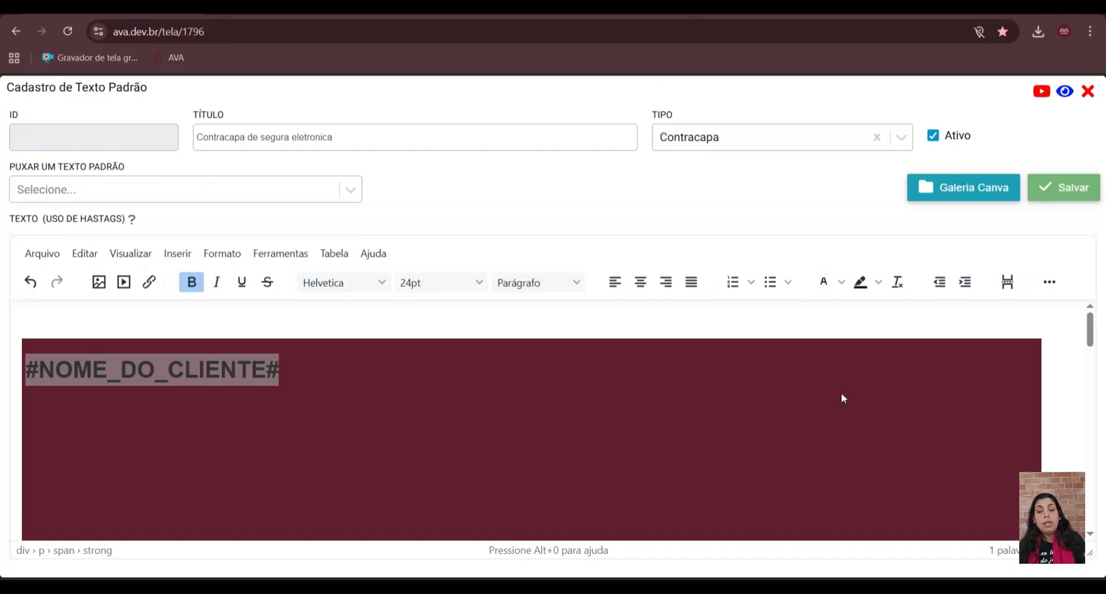
left_click(643, 286)
left_click(553, 430)
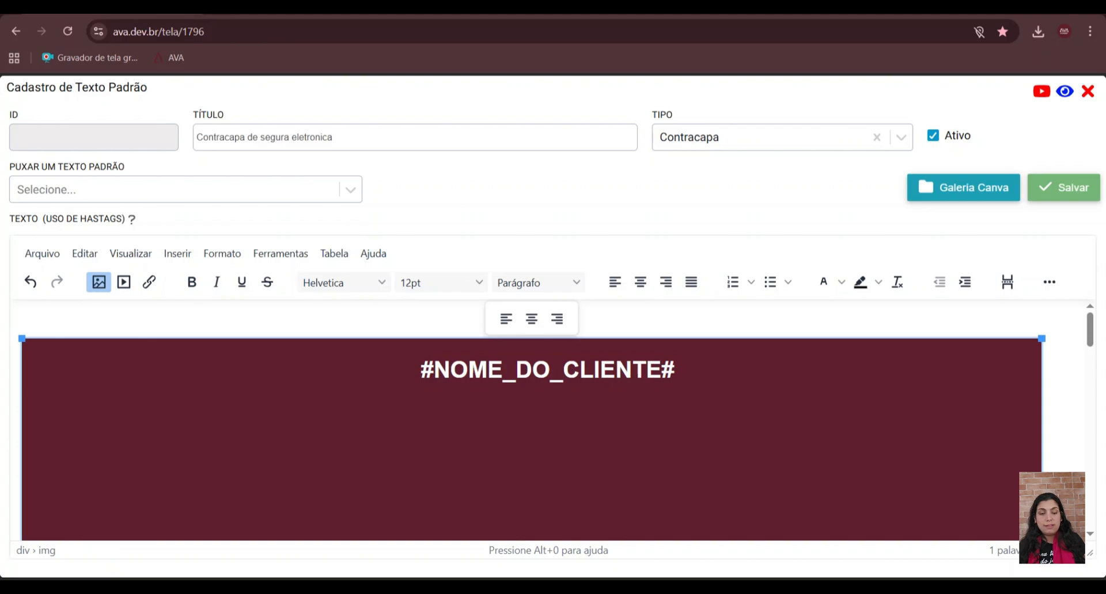
- Move the client-name hashtag lower on the image by inserting two line breaks before it
left_click(422, 370)
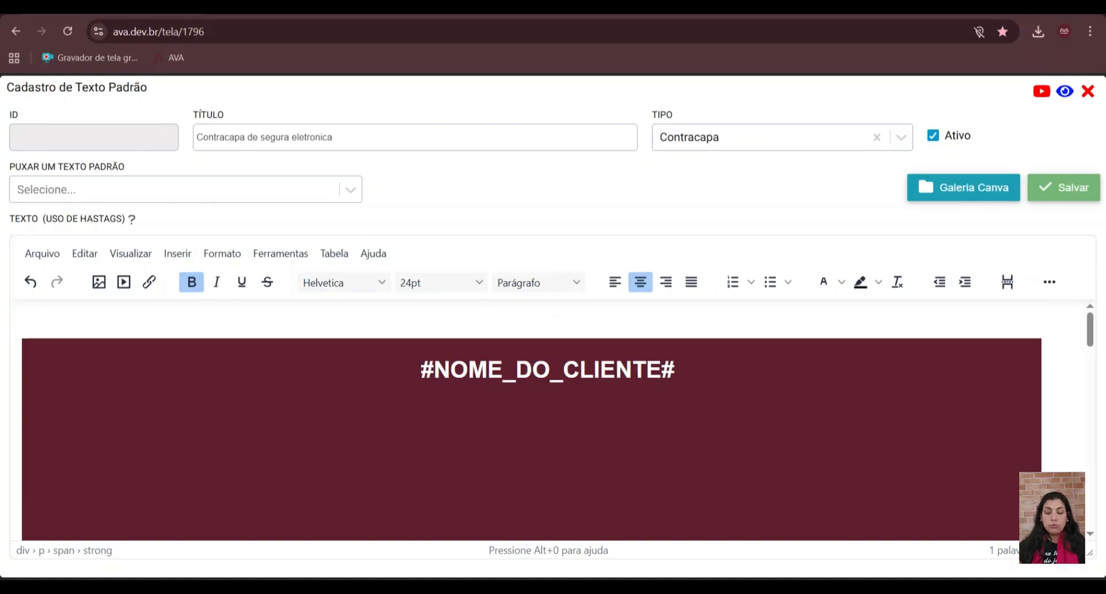
key("Return")
key("Return")
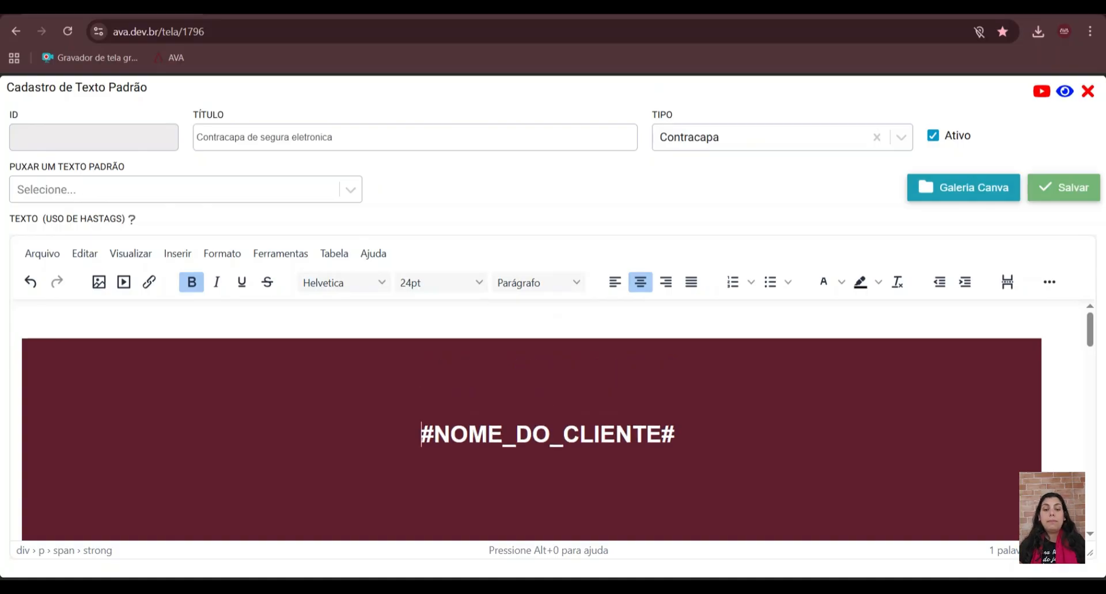
scroll(531, 420, "down", 4)
scroll(531, 420, "up", 3)
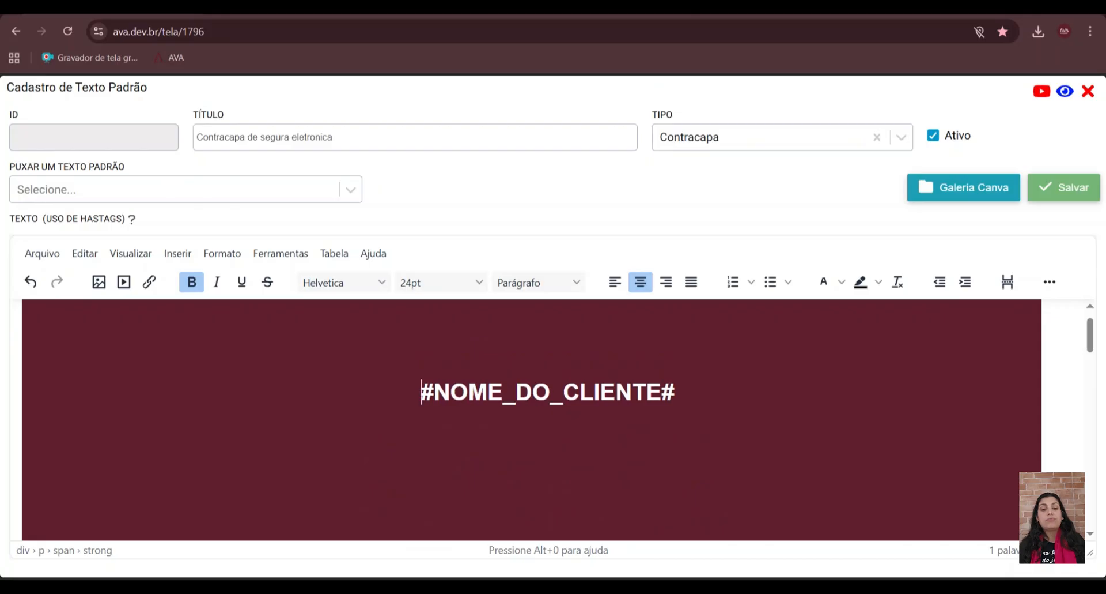
scroll(532, 419, "down", 3)
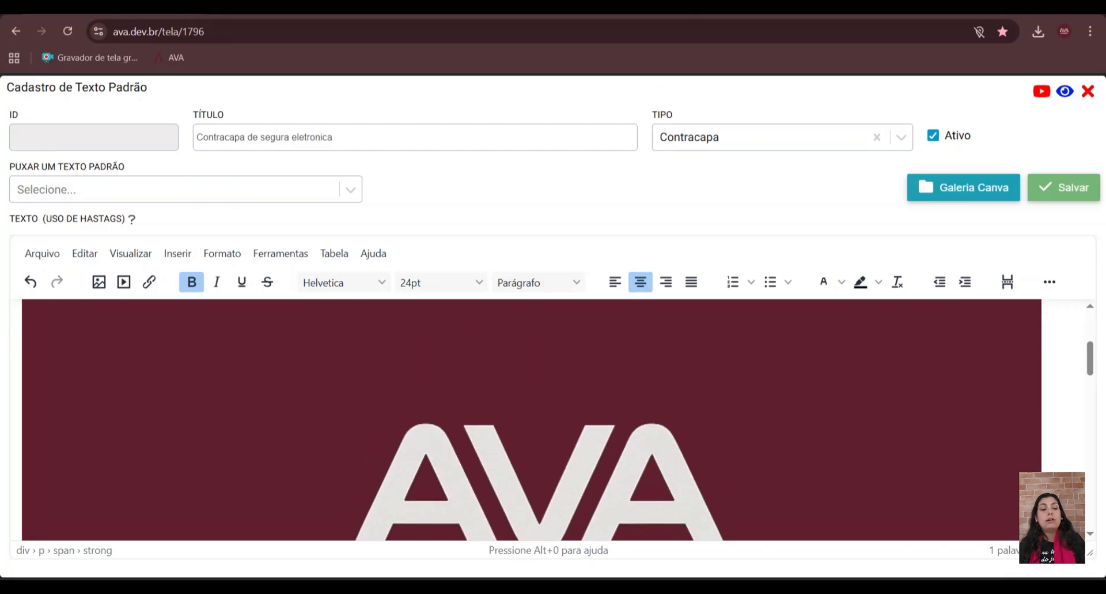
- Review the full list of substitution keywords in the hashtag help, down to the delivery and billing address entries
left_click(132, 218)
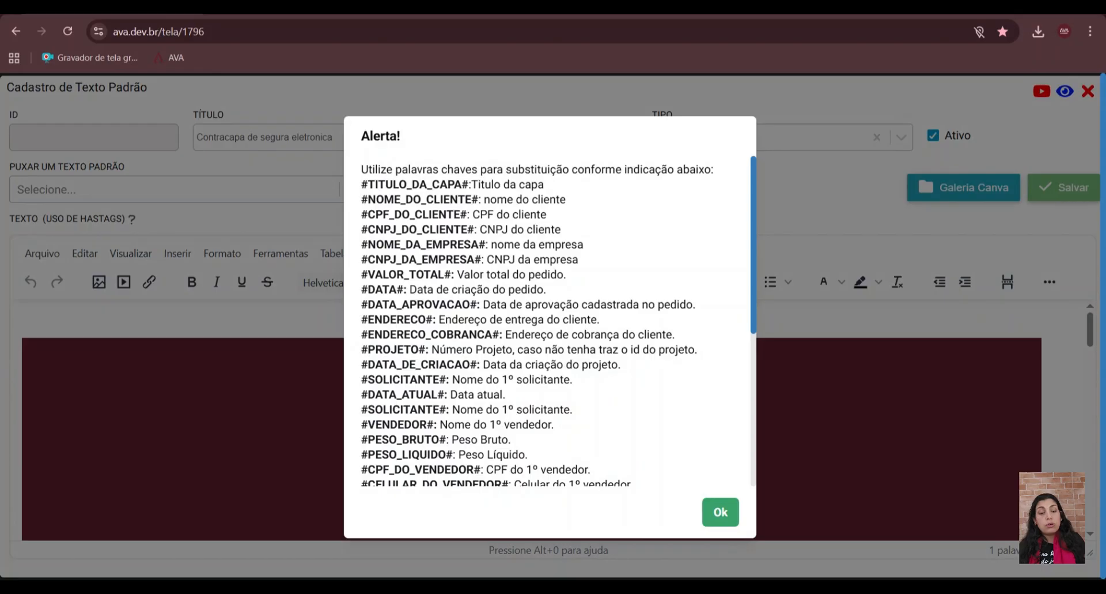
scroll(550, 320, "down", 2)
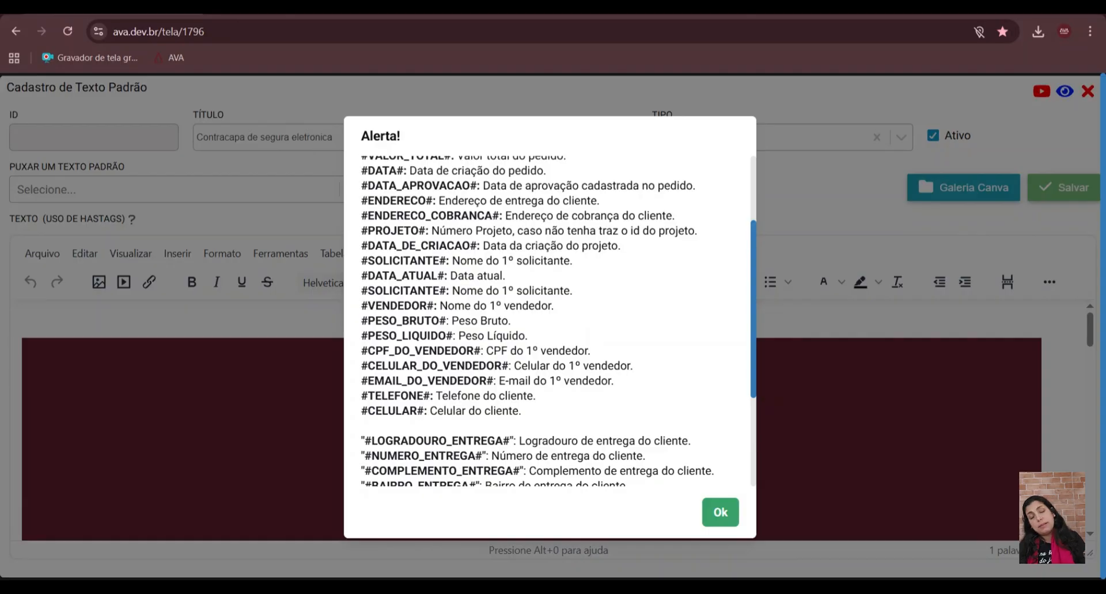
scroll(551, 320, "down", 3)
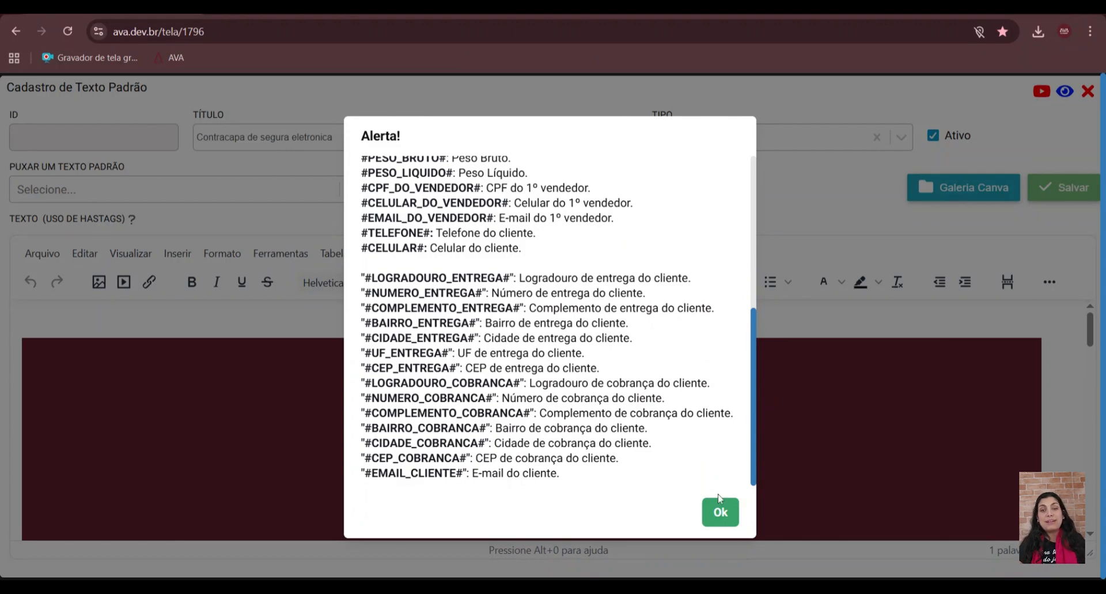
left_click(721, 511)
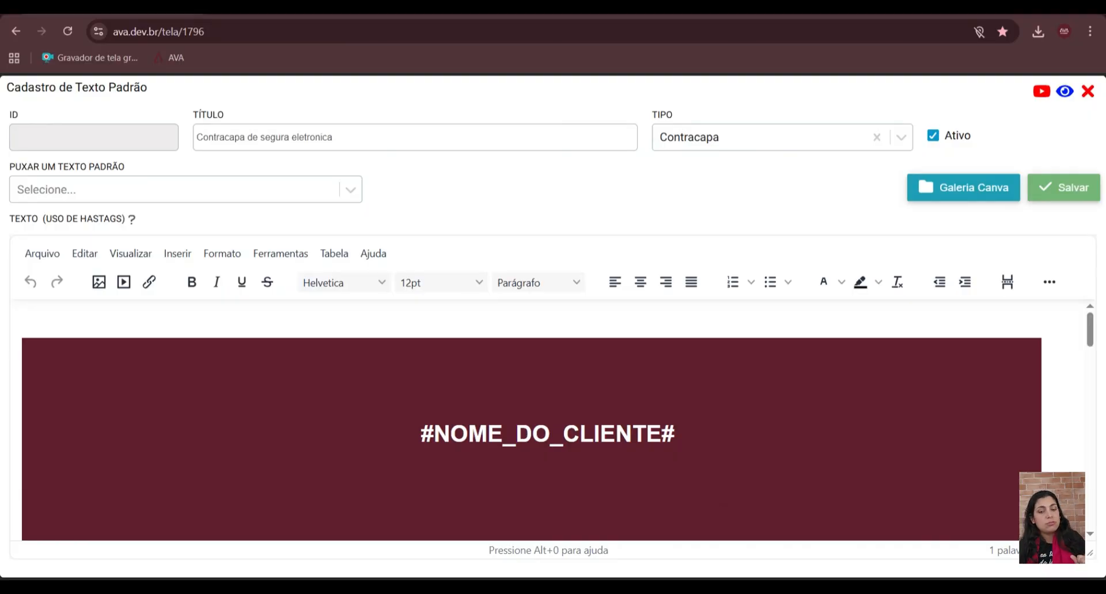
- Check the finished back cover layout, save the standard text and close its registration form
scroll(530, 421, "down", 10)
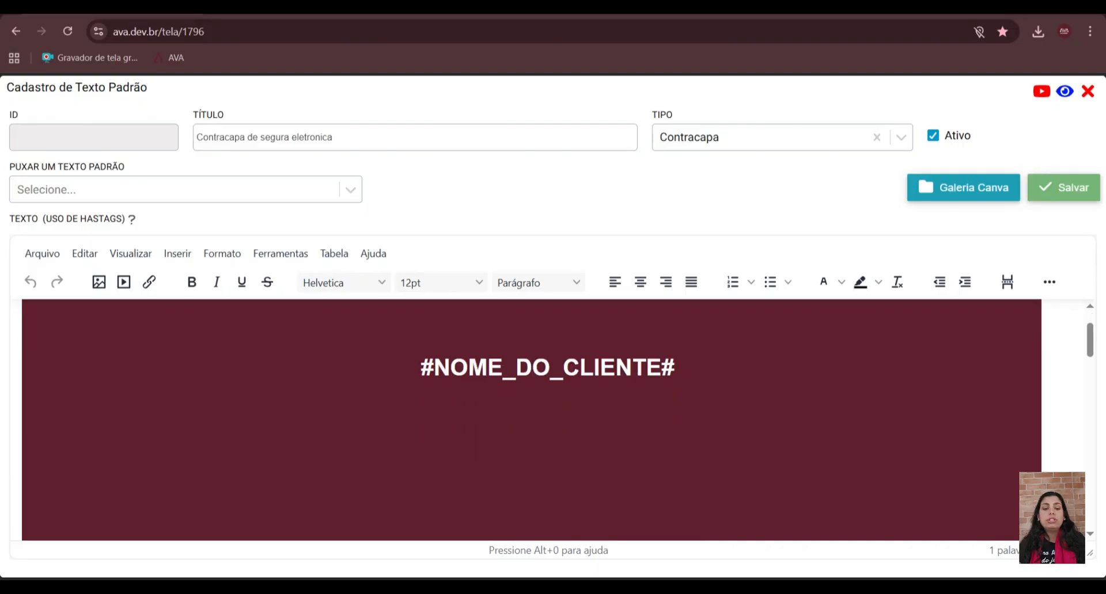
scroll(530, 420, "down", 5)
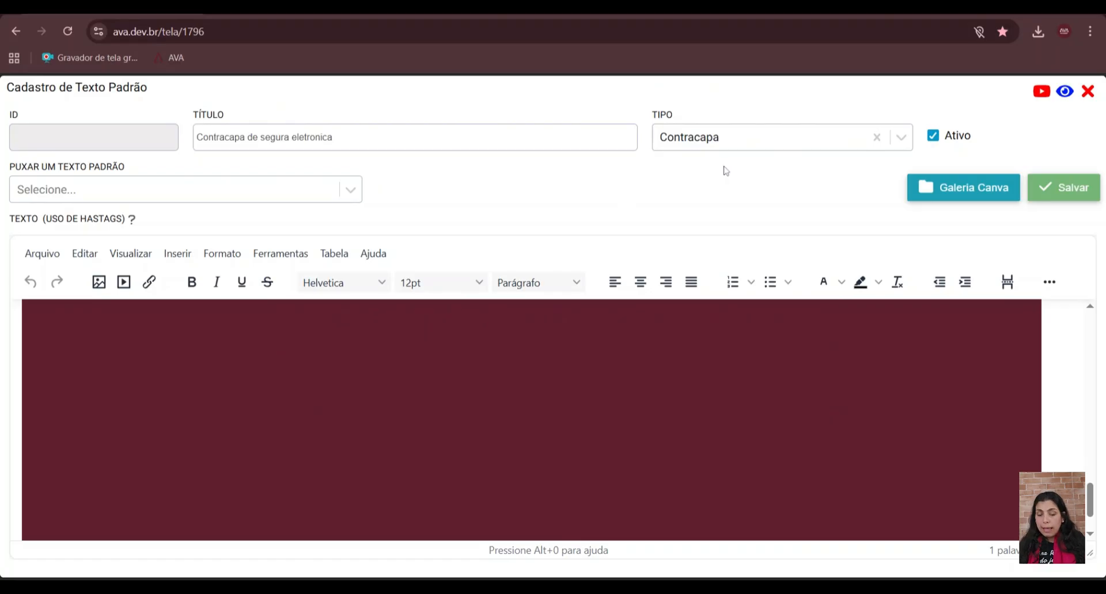
scroll(709, 346, "up", 3)
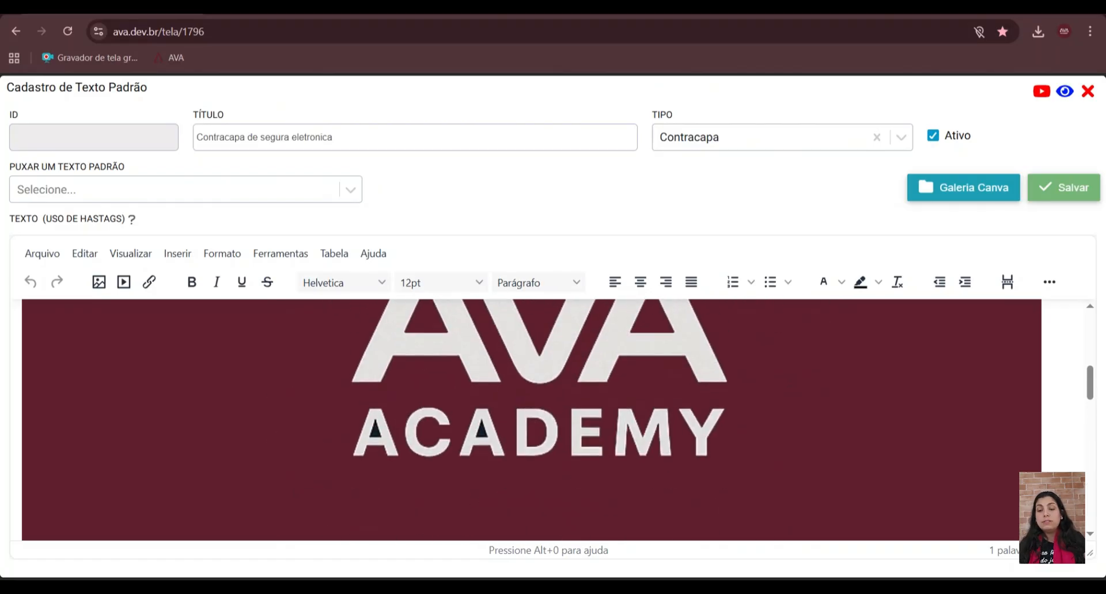
left_click(1078, 194)
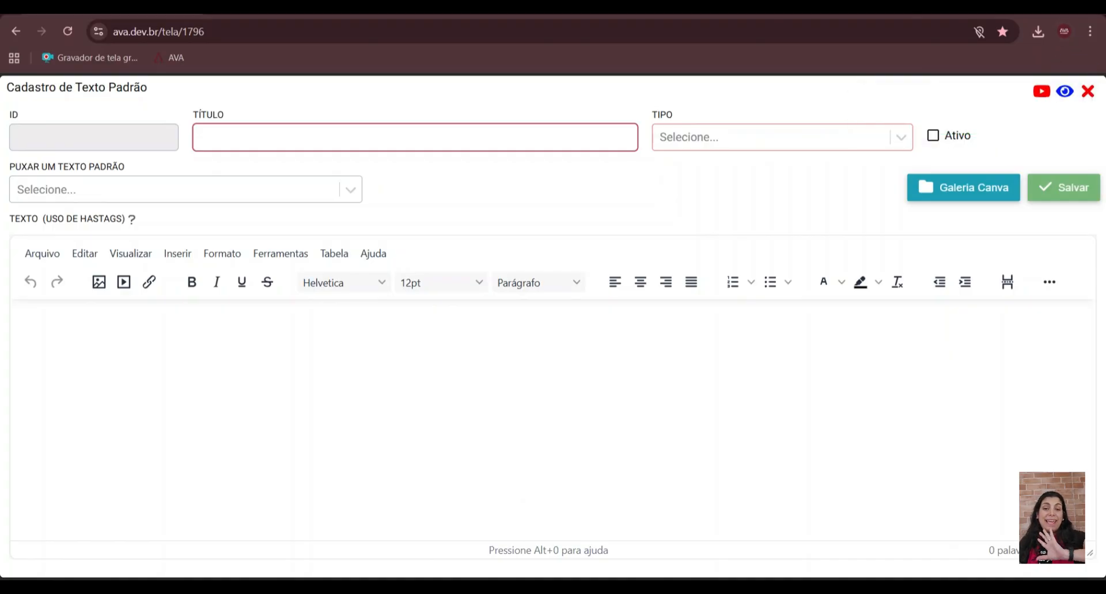
left_click(1089, 92)
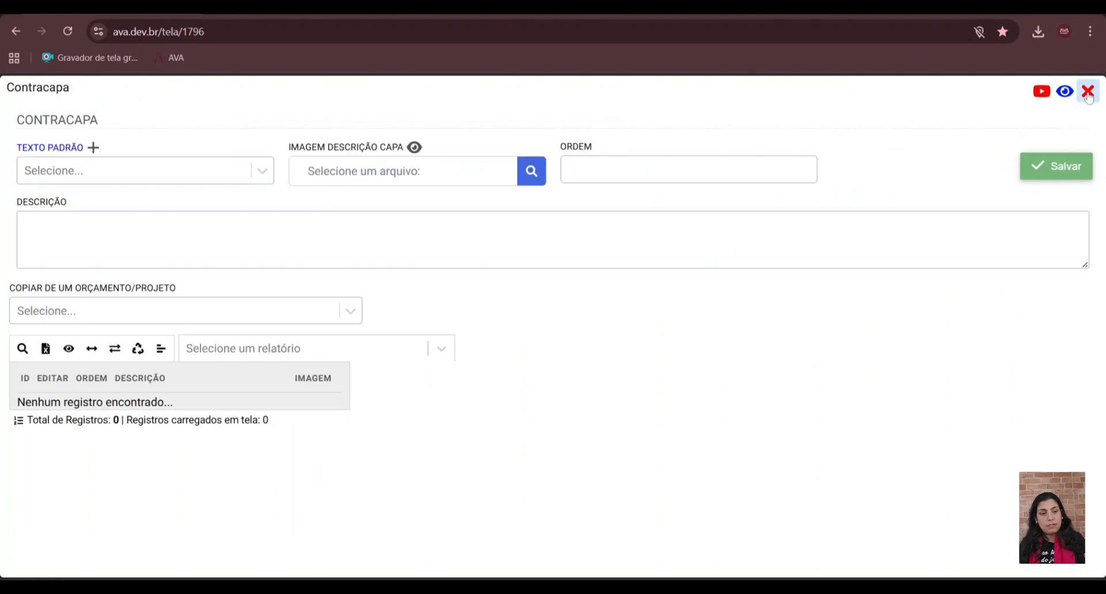
- Add the standard text "Contracapa de segura eletronica" to the proposal's back cover with order 1, save it and close the form
left_click(160, 172)
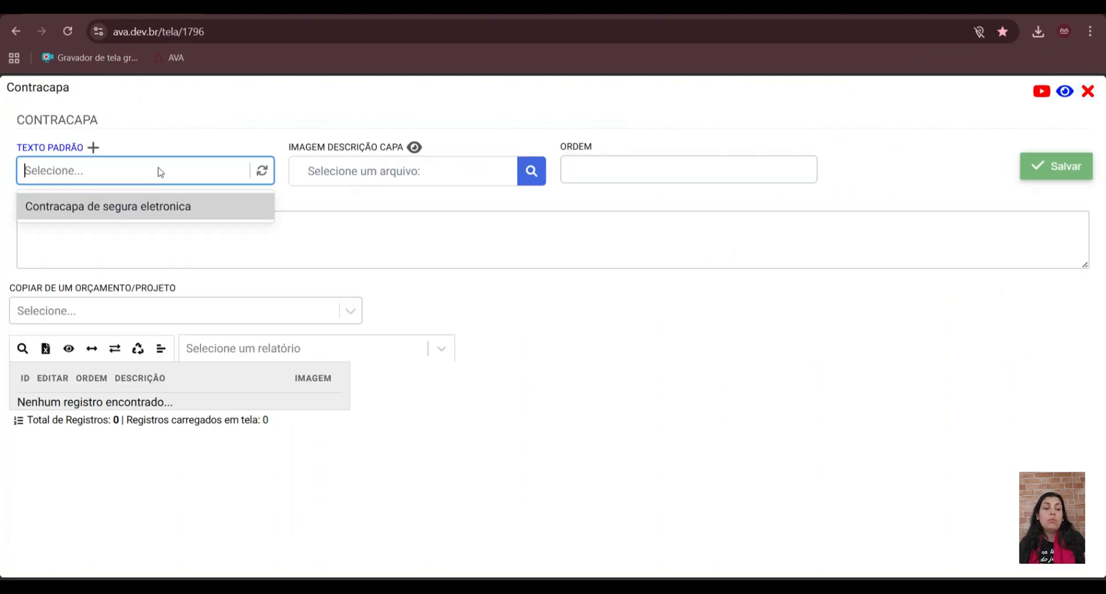
left_click(141, 207)
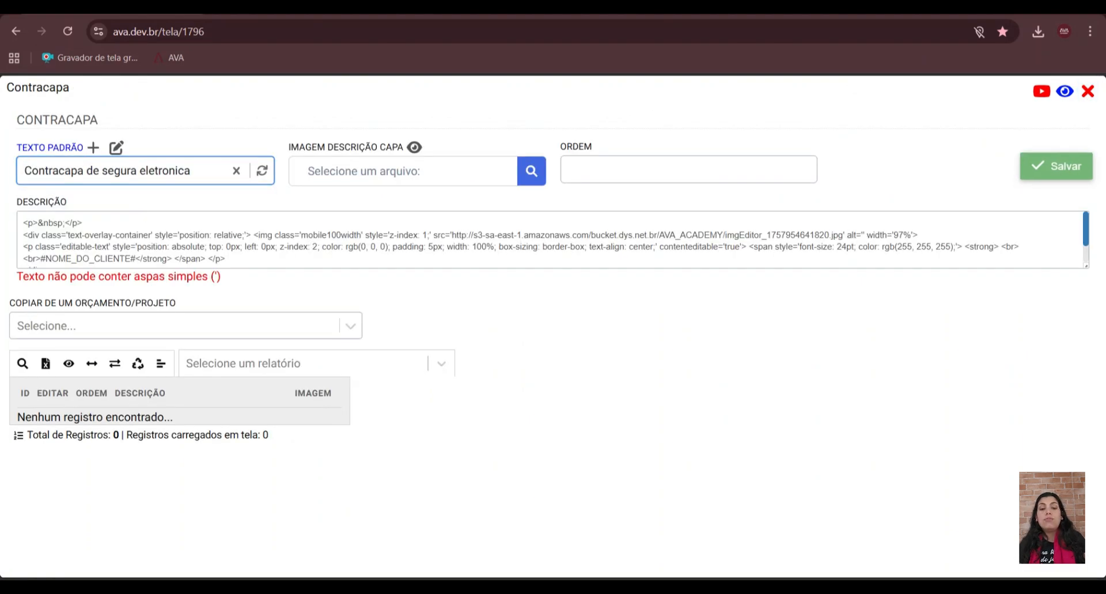
left_click(688, 170)
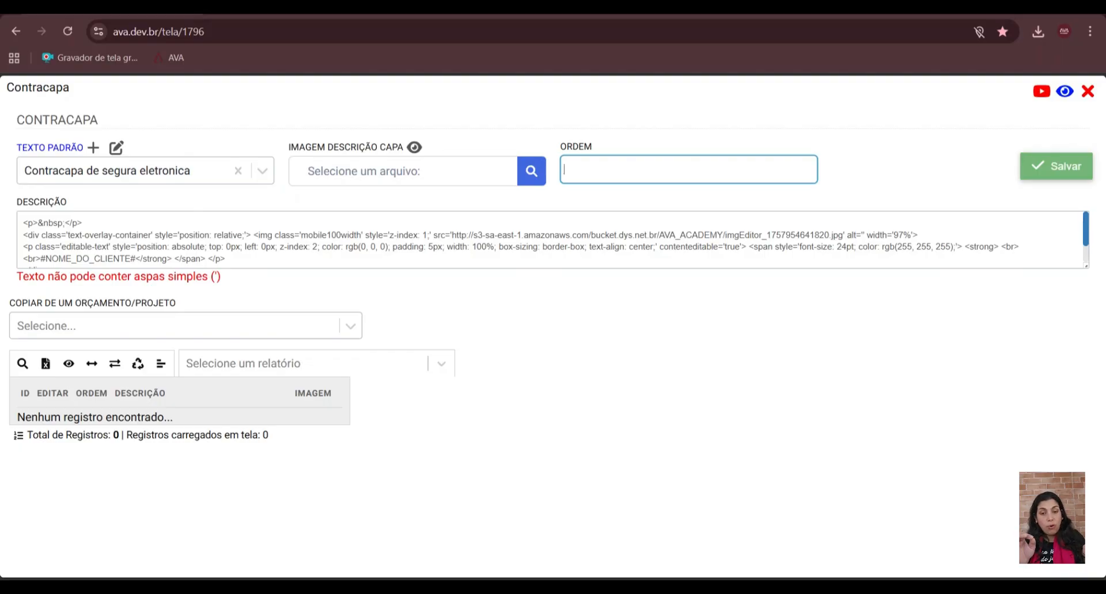
type("1")
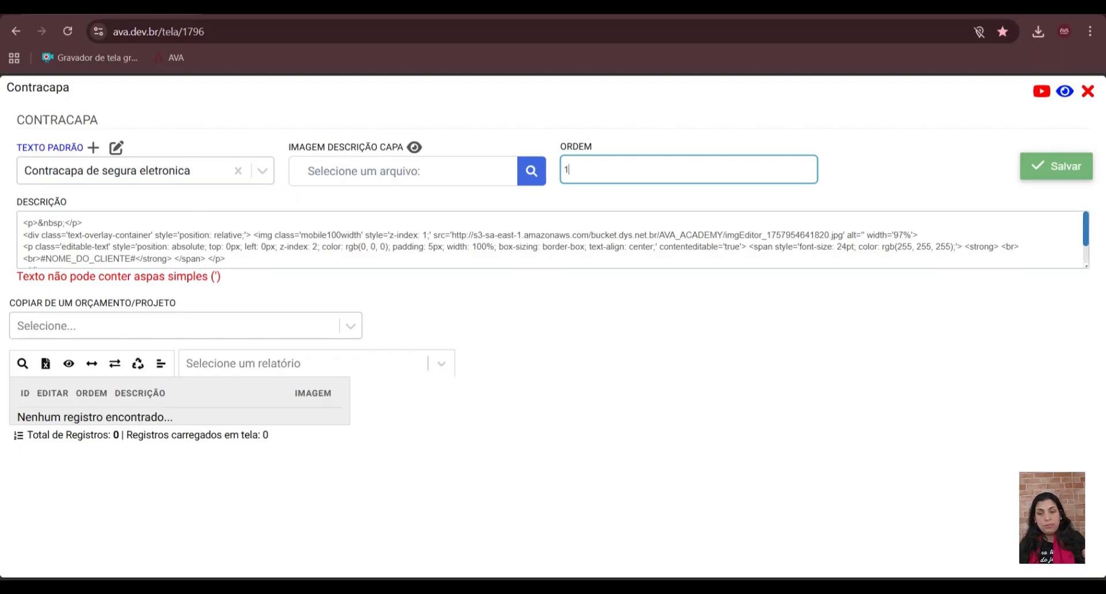
left_click(1049, 172)
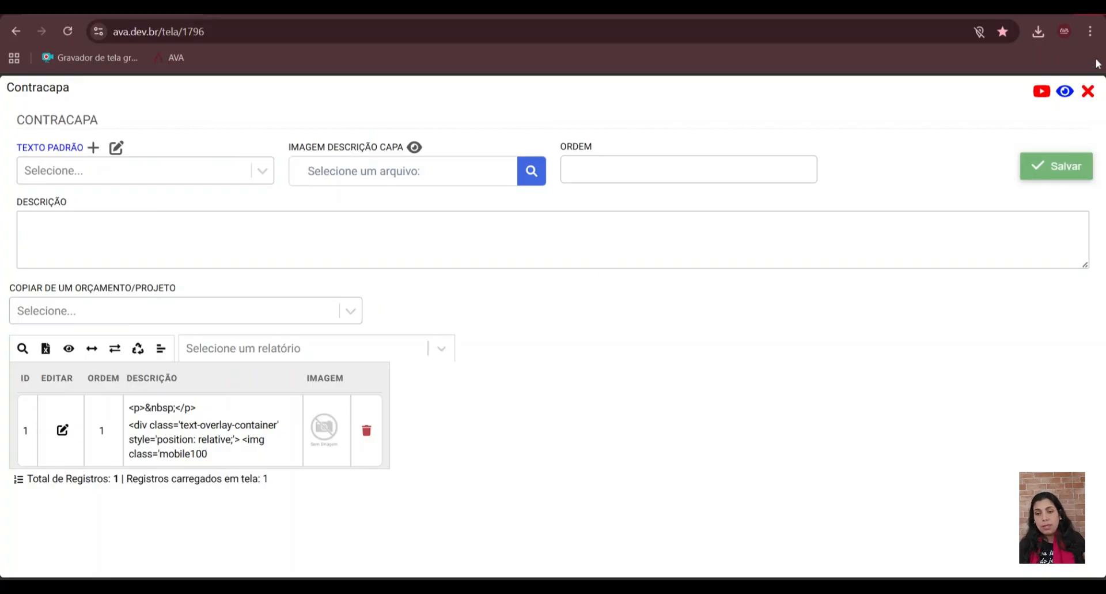
left_click(1089, 92)
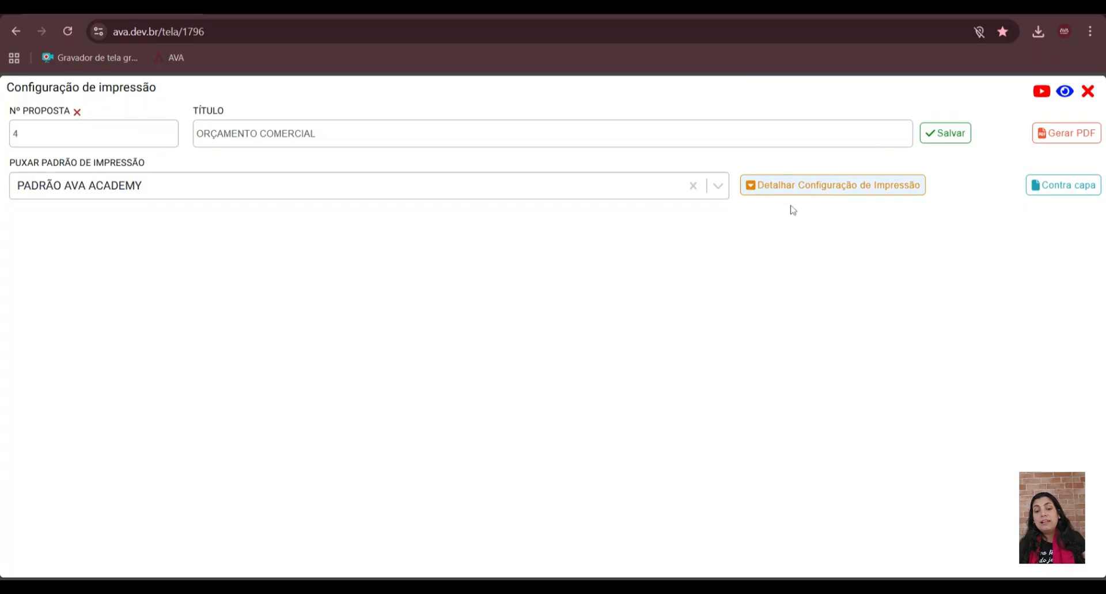
- Turn off the Capa option in the detailed print configuration and generate the proposal PDF
left_click(824, 188)
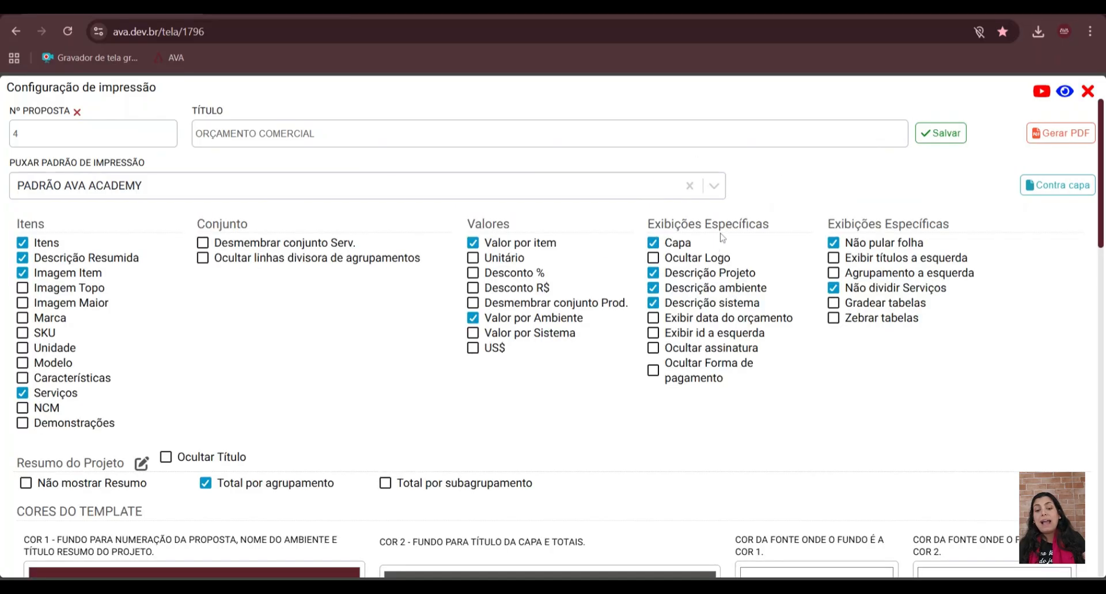
left_click(676, 248)
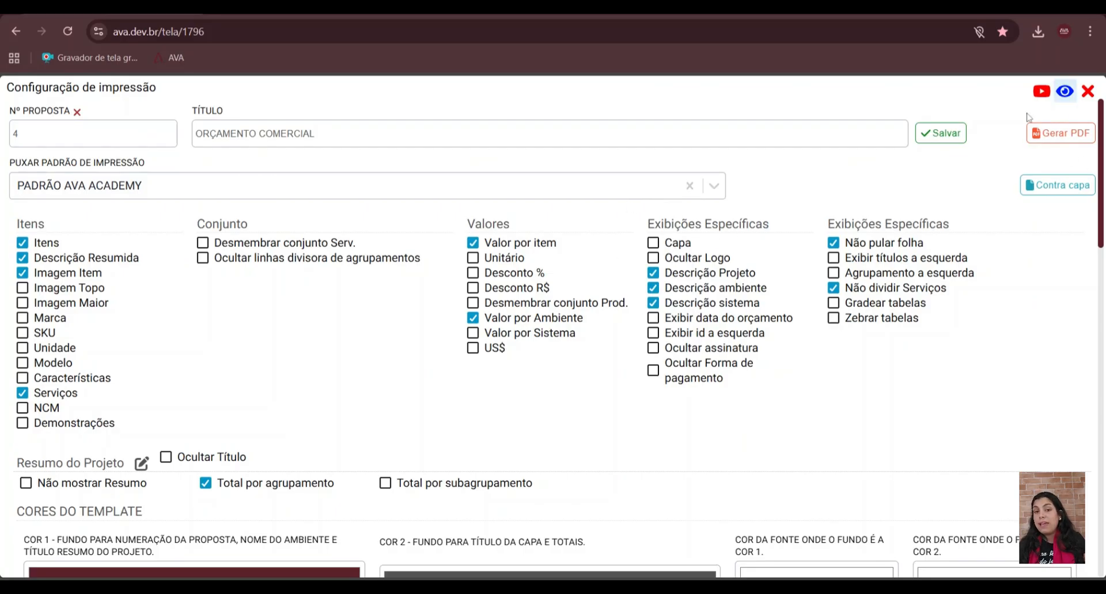
left_click(1040, 139)
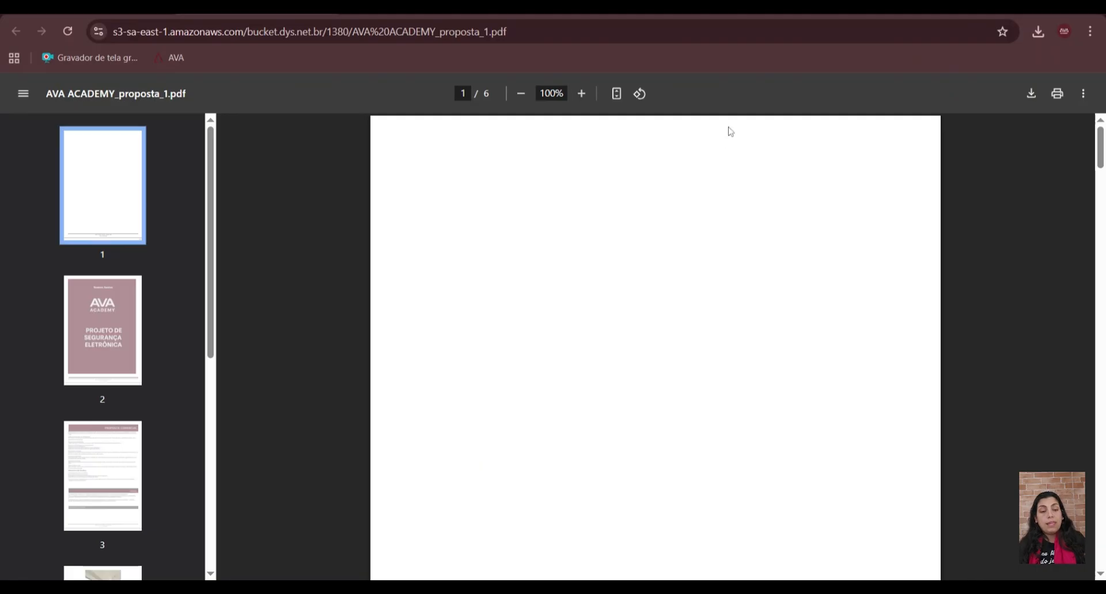
- Examine the back cover page in the generated PDF, including the client name, the image and its position after the first page
scroll(558, 294, "down", 5)
scroll(557, 294, "down", 5)
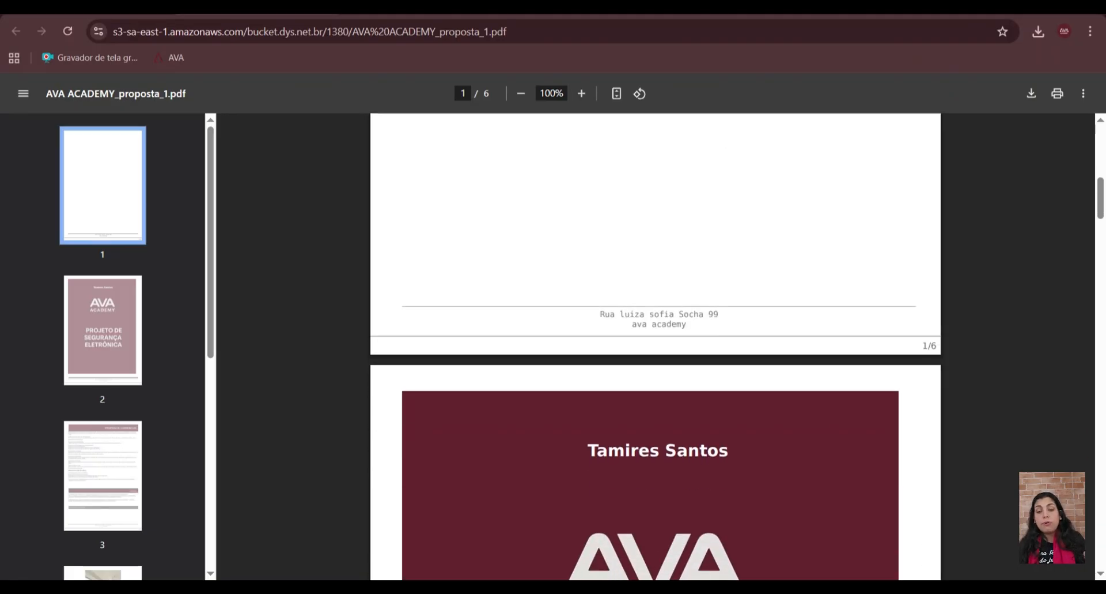
scroll(849, 351, "down", 4)
scroll(614, 366, "down", 4)
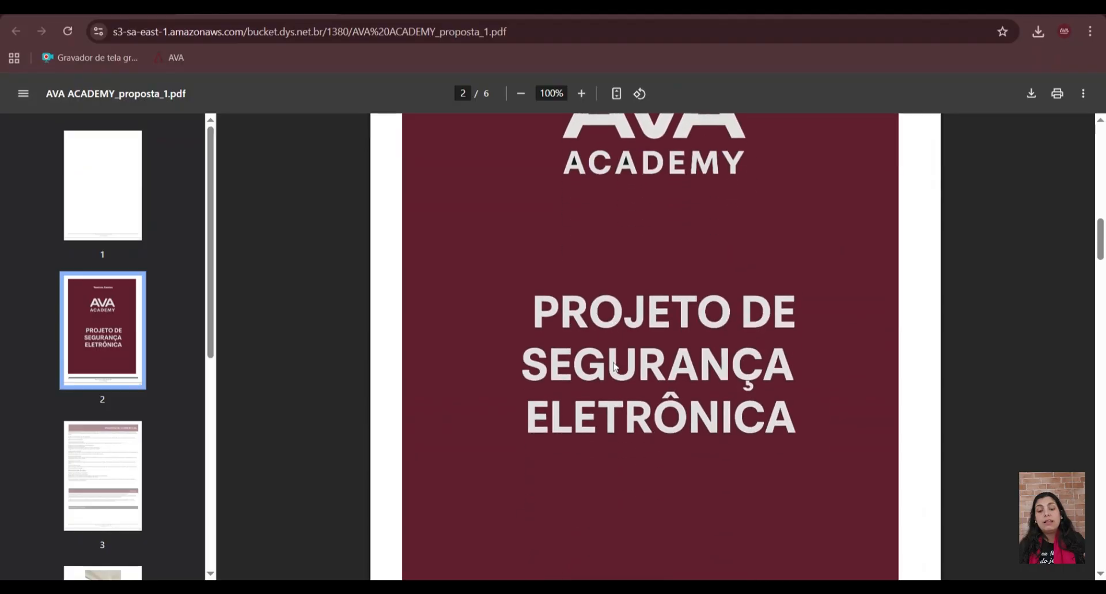
scroll(631, 413, "down", 4)
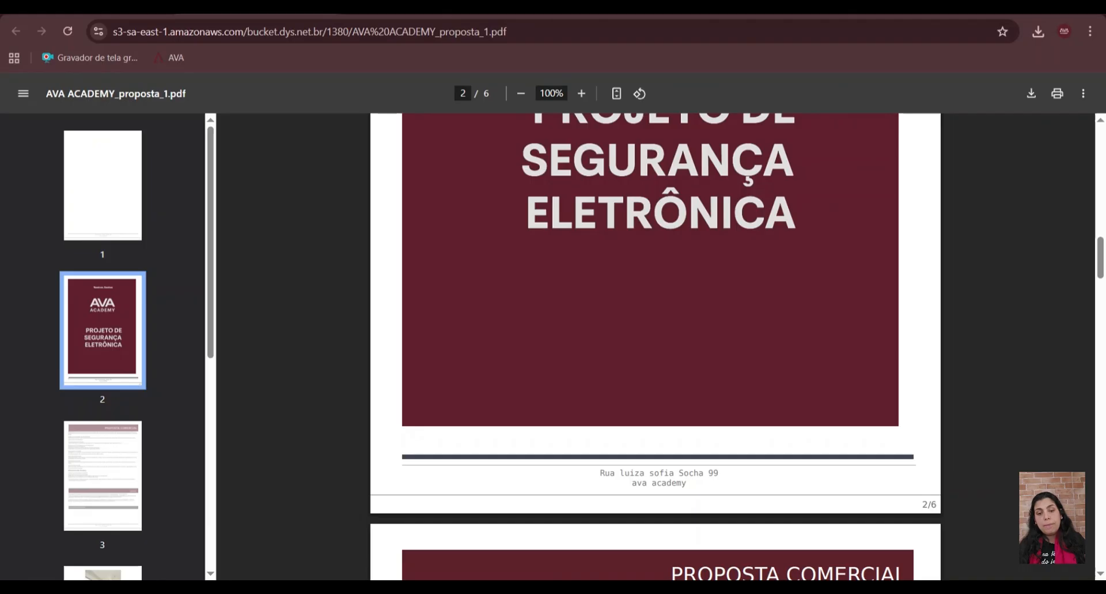
scroll(692, 335, "up", 10)
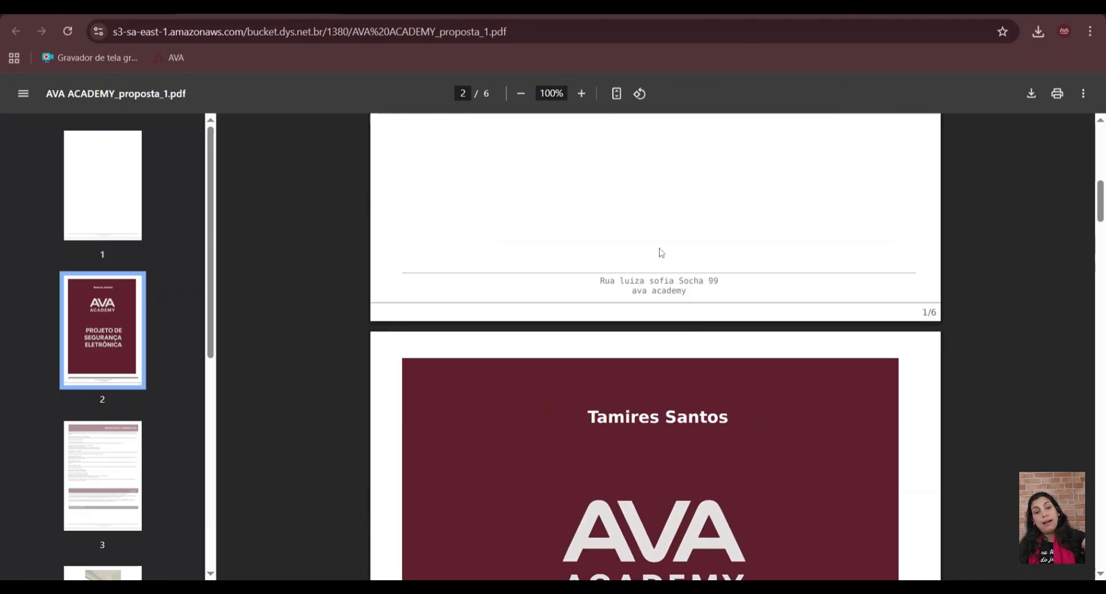
scroll(661, 253, "down", 8)
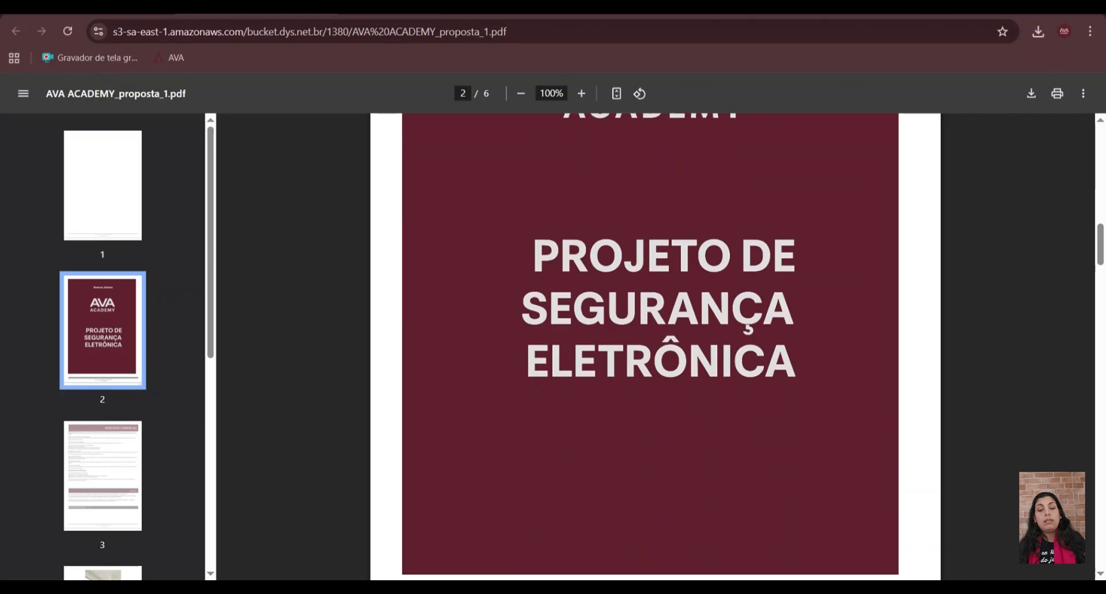
scroll(654, 188, "up", 5)
scroll(653, 211, "down", 4)
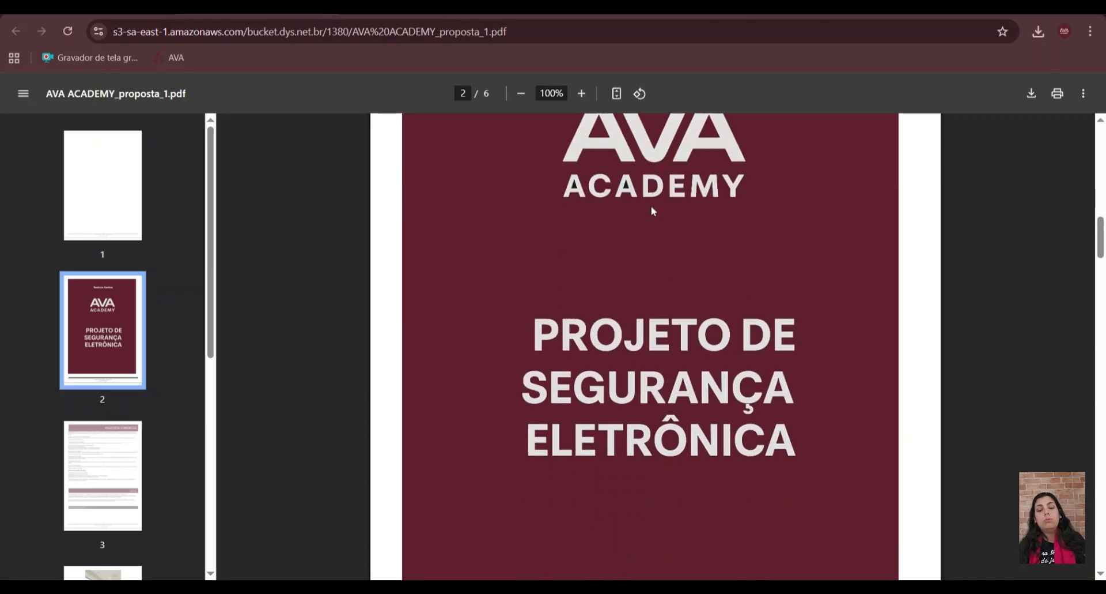
- Review the page flow in the generated PDF, from the first page and back cover through the commercial proposal and VARANDA sections
scroll(614, 496, "down", 2)
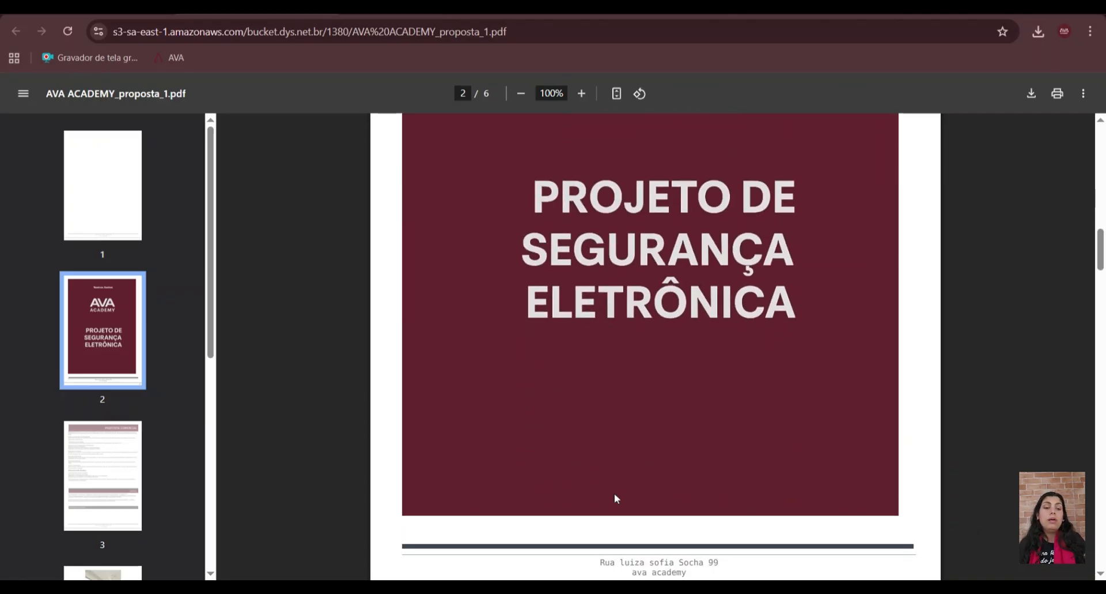
scroll(615, 493, "up", 12)
scroll(614, 493, "down", 16)
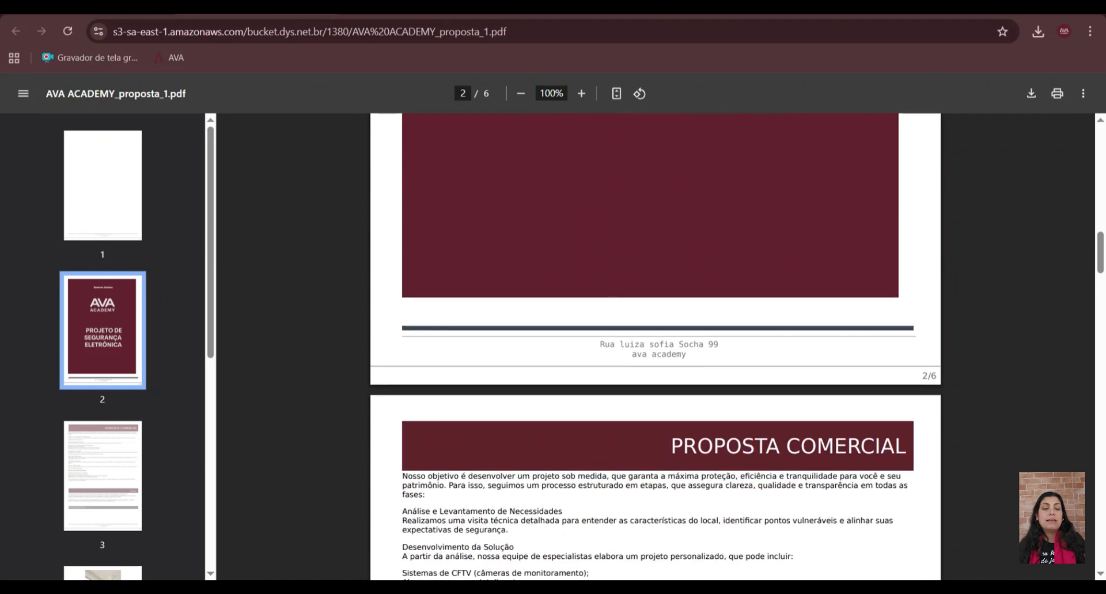
scroll(432, 350, "up", 4)
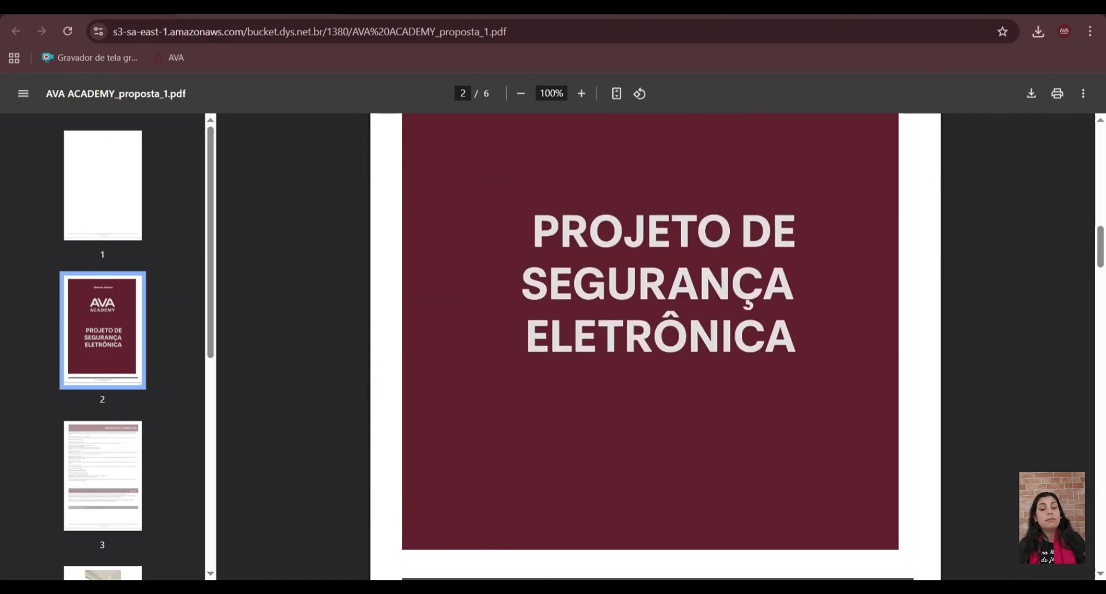
scroll(693, 388, "up", 12)
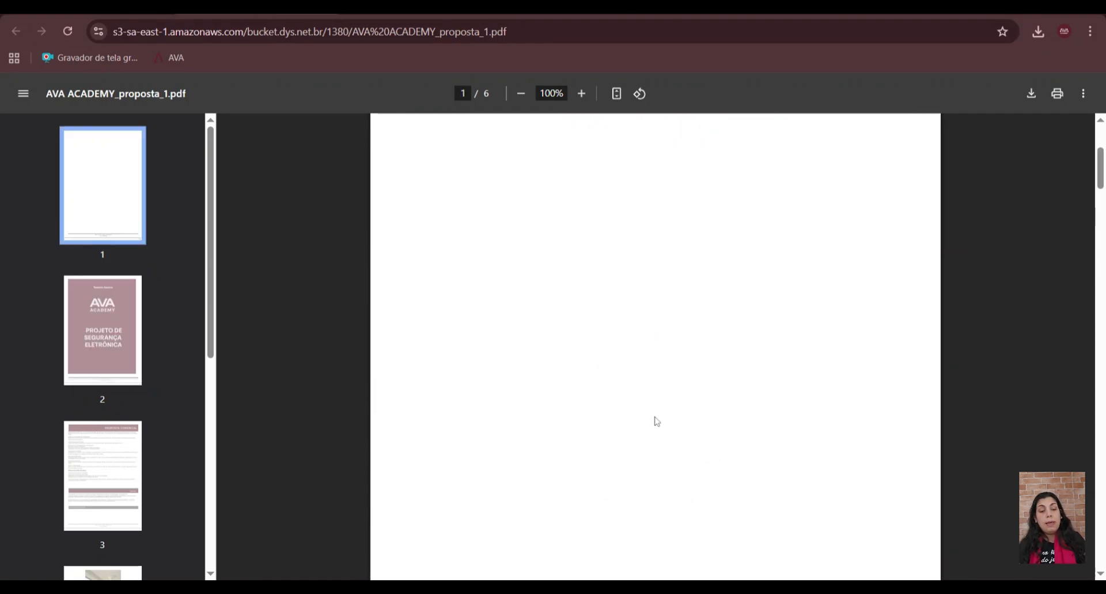
scroll(655, 420, "down", 6)
scroll(654, 416, "down", 3)
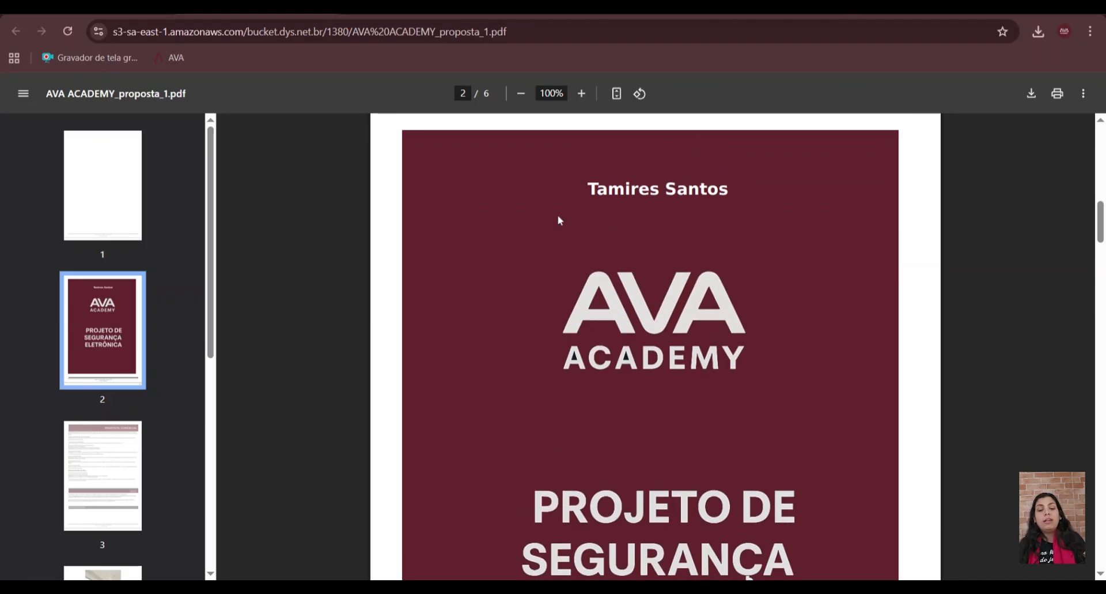
scroll(604, 392, "down", 2)
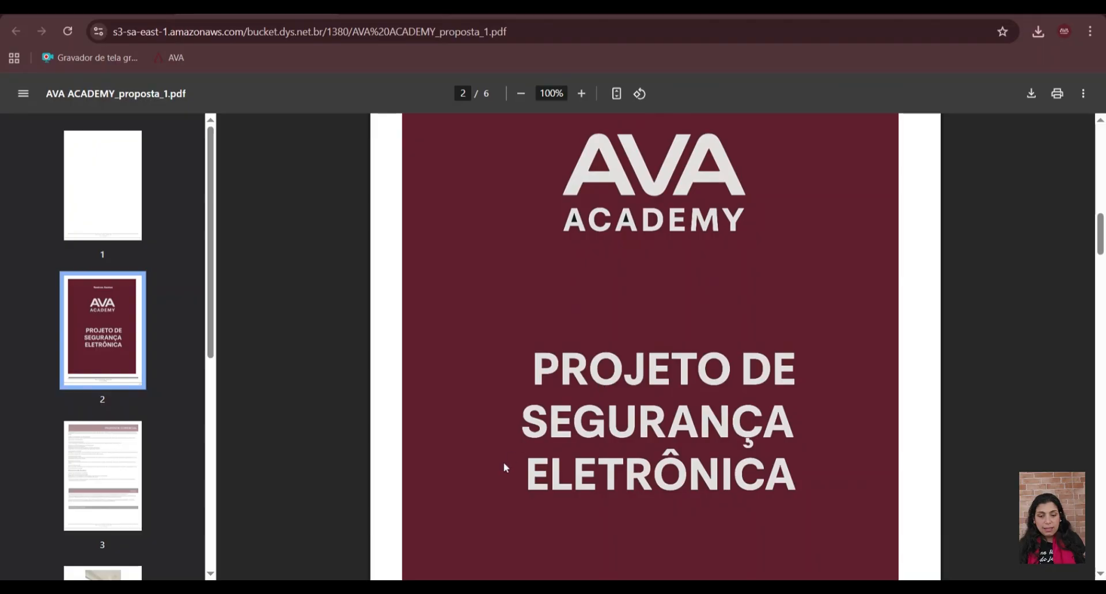
scroll(578, 405, "down", 1)
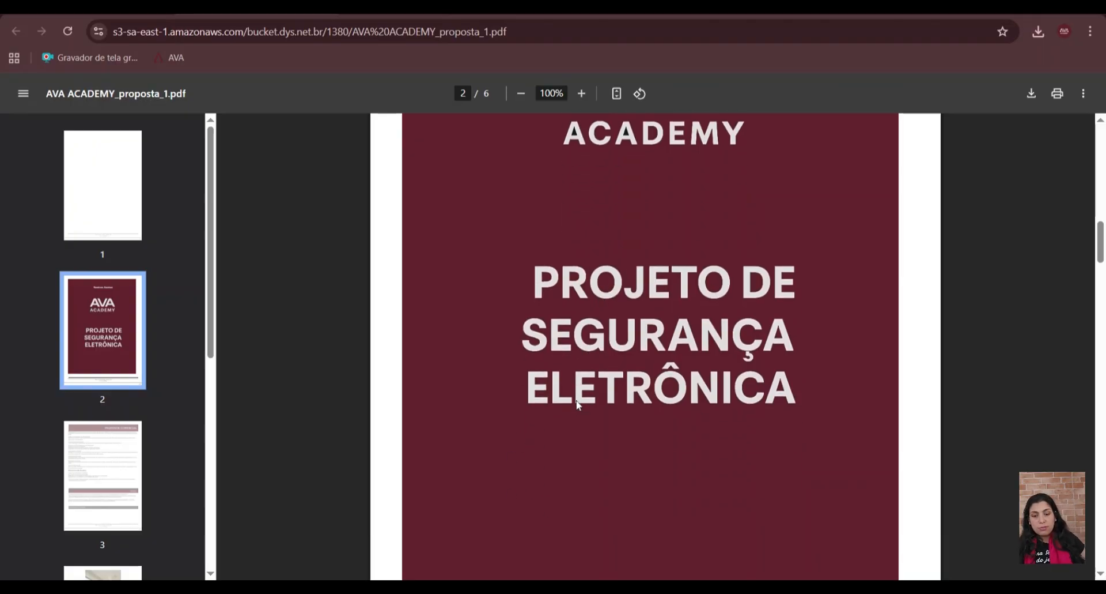
scroll(578, 404, "down", 6)
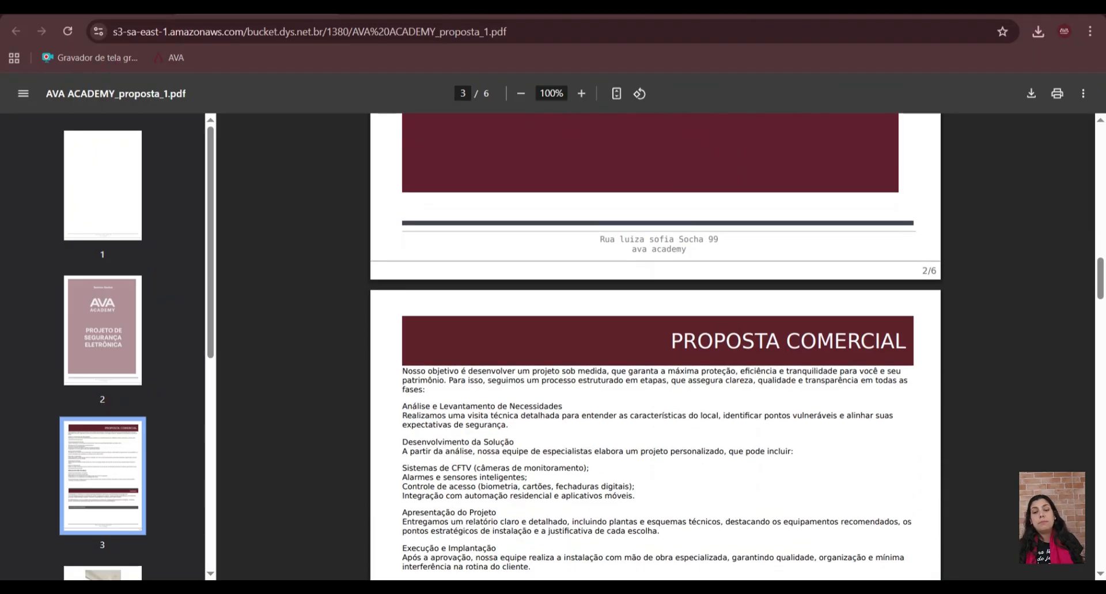
scroll(656, 346, "down", 8)
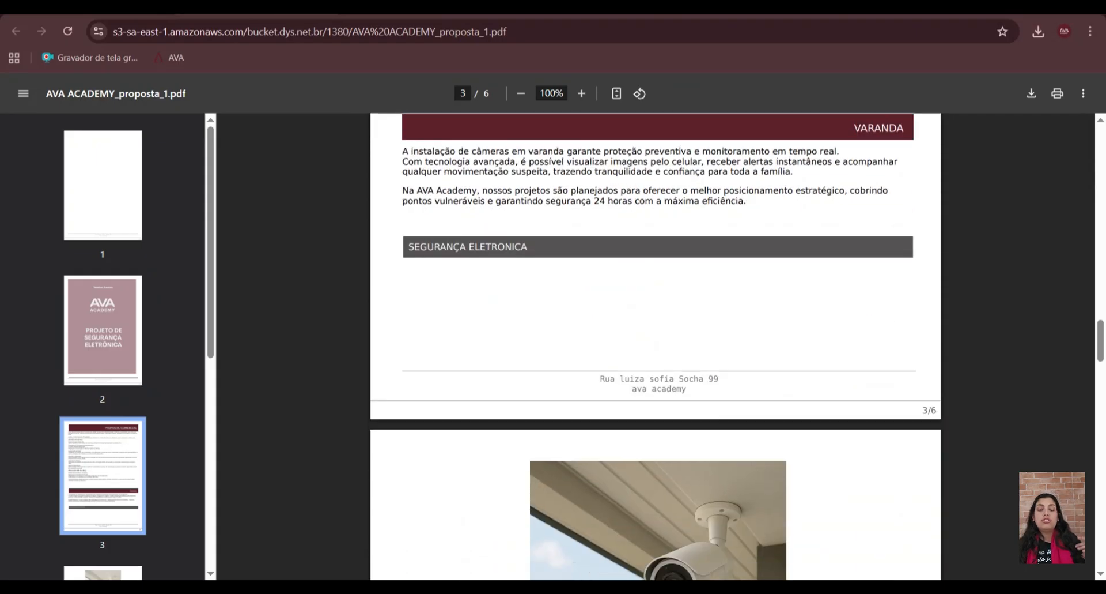
scroll(656, 346, "down", 15)
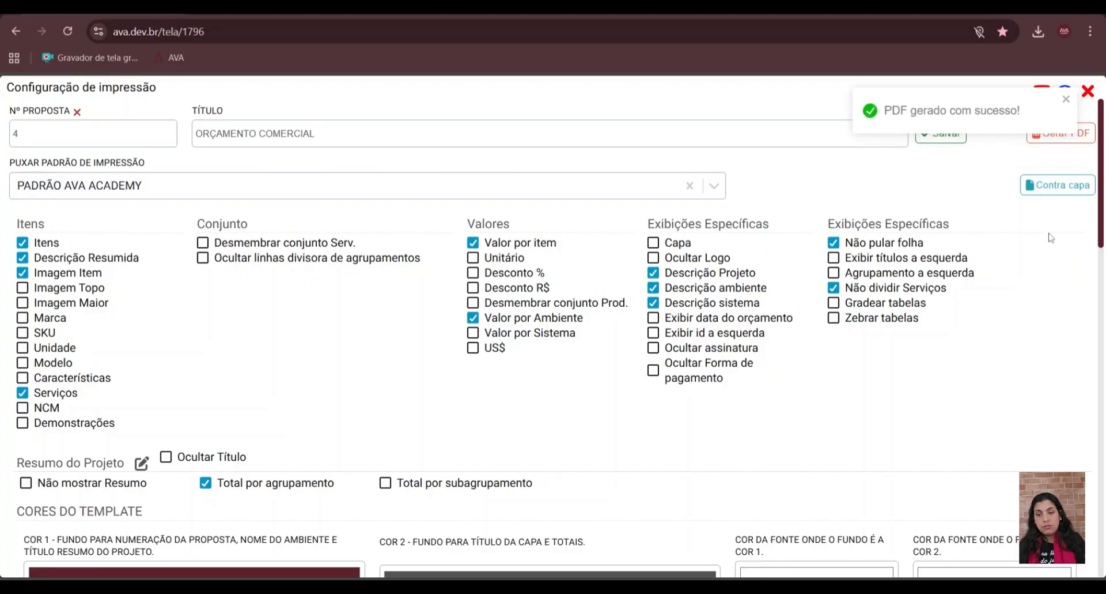
- Open the proposal's back cover settings and delete the existing back cover entry
left_click(1040, 186)
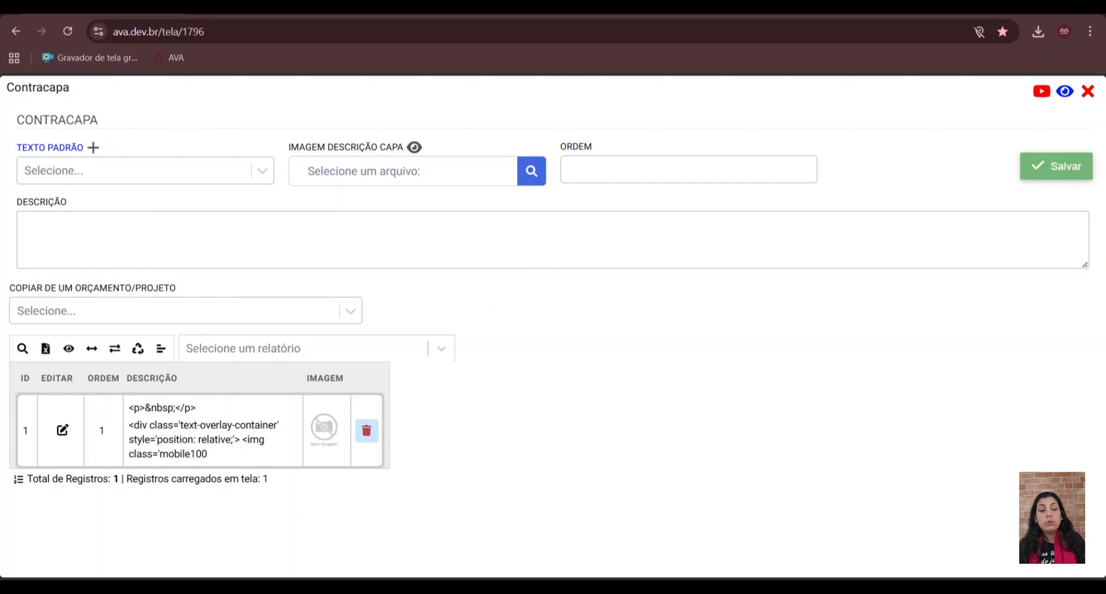
left_click(366, 430)
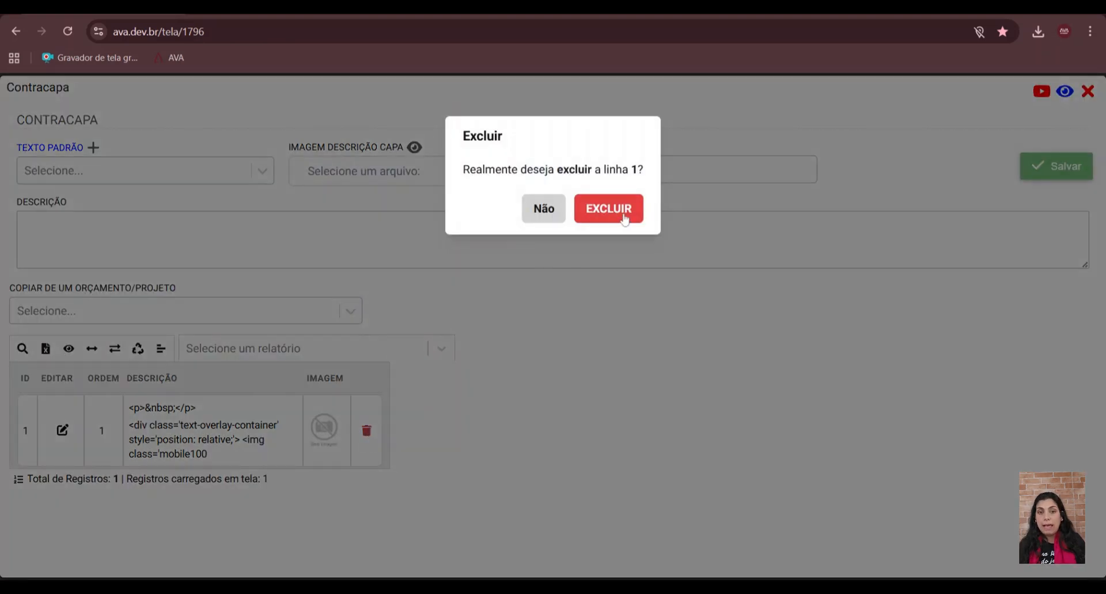
left_click(624, 216)
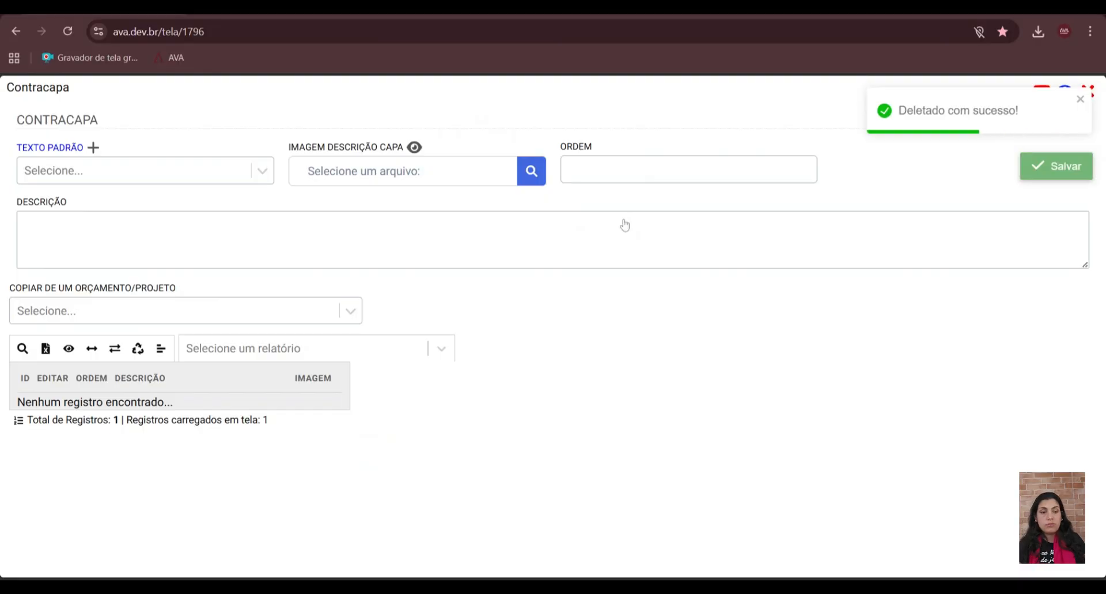
- Choose the standard text "Contracapa de segura eletronica" for the back cover and open its content for editing
left_click(125, 172)
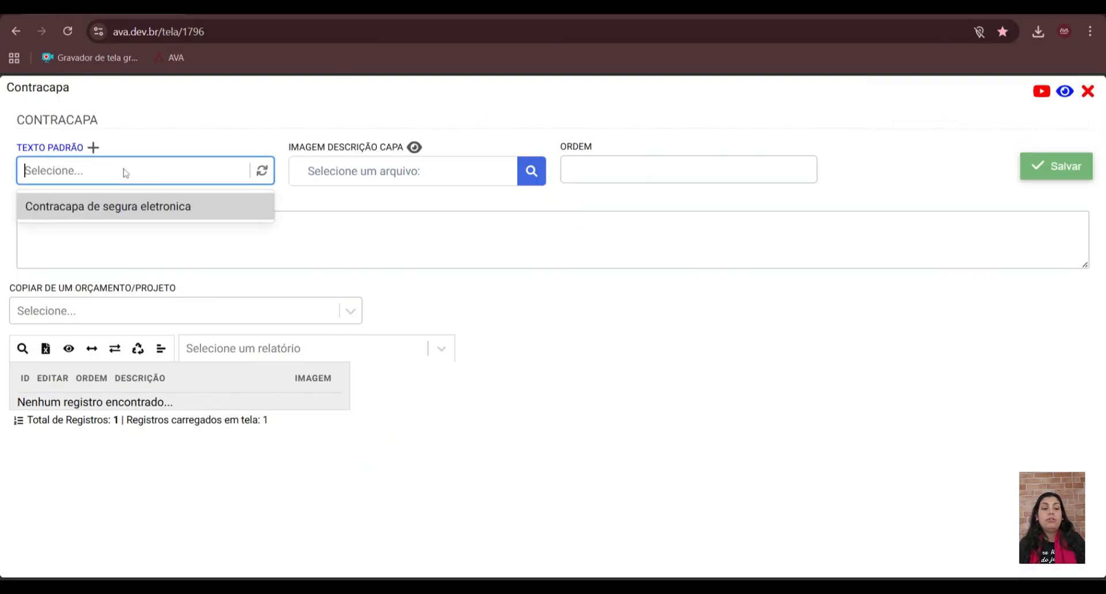
left_click(117, 207)
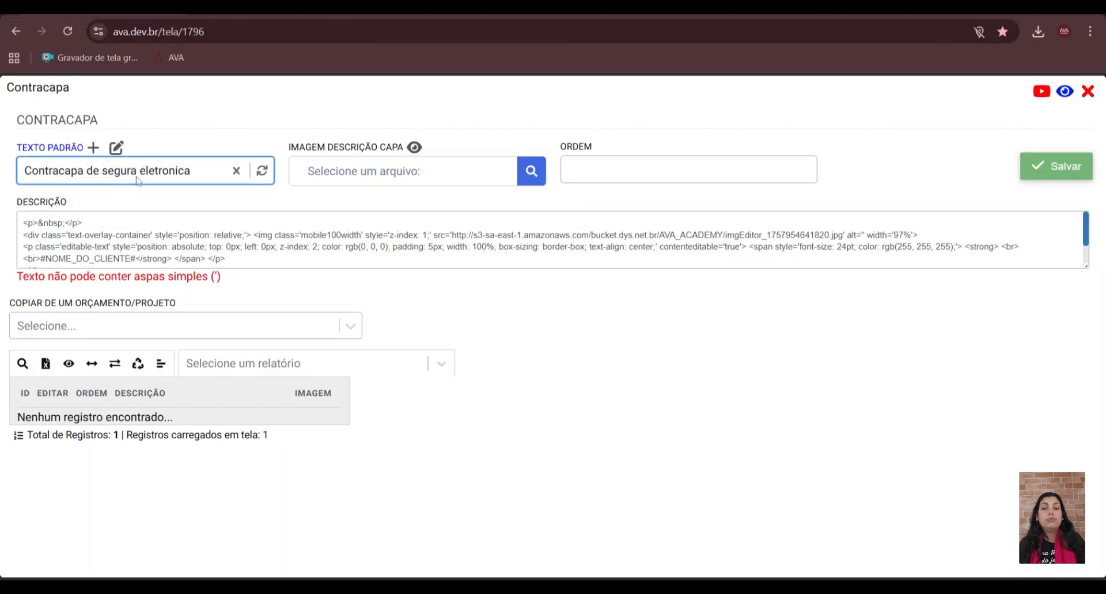
left_click(118, 150)
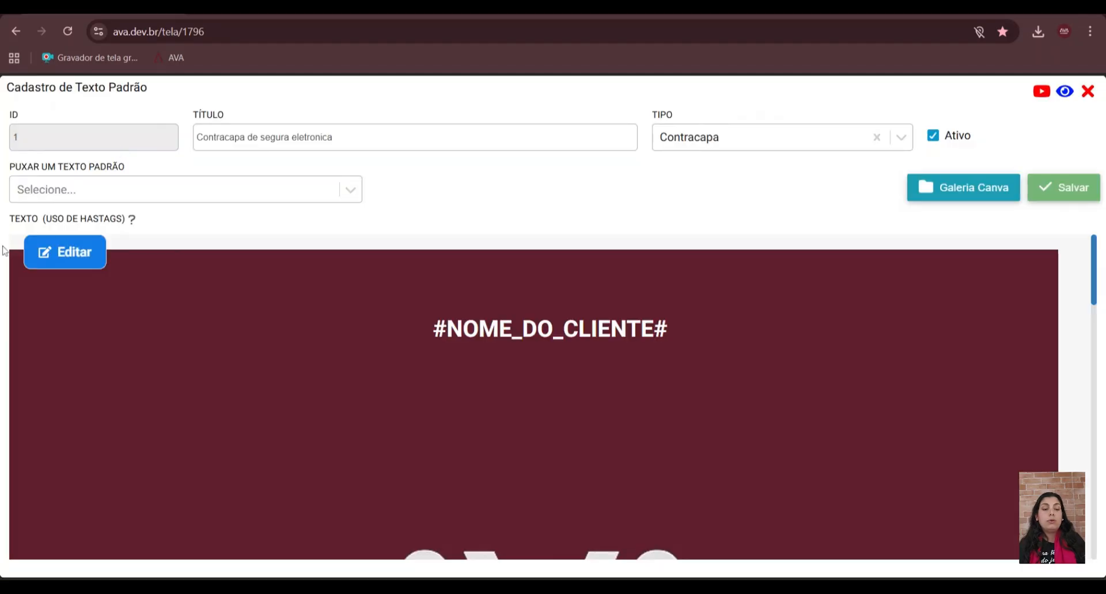
left_click(81, 259)
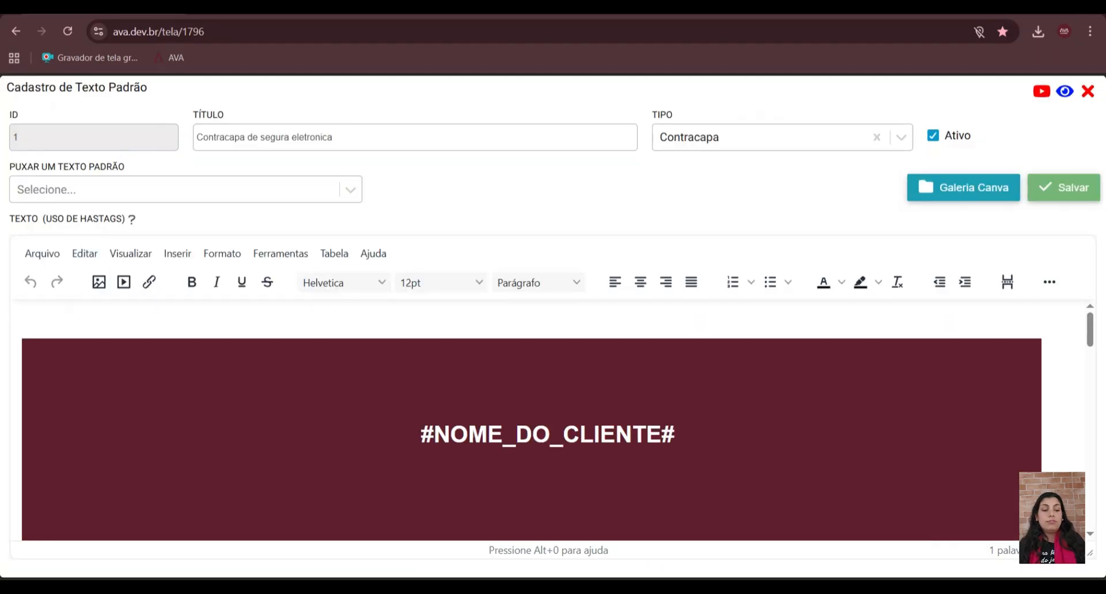
- Set the width of the back cover image in the standard text to 95%
left_click(548, 401)
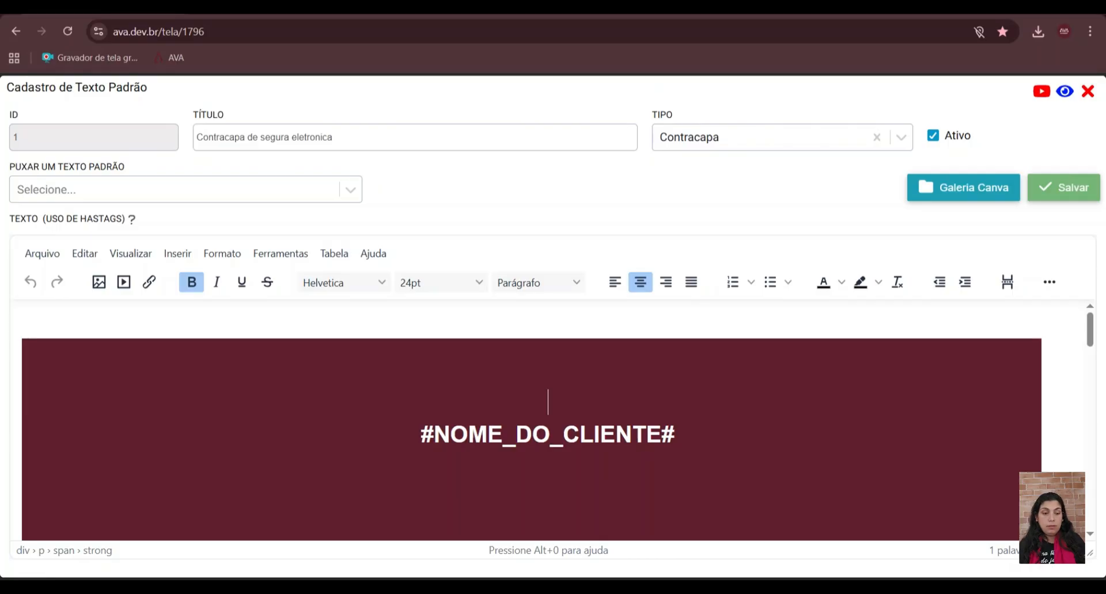
scroll(531, 419, "down", 10)
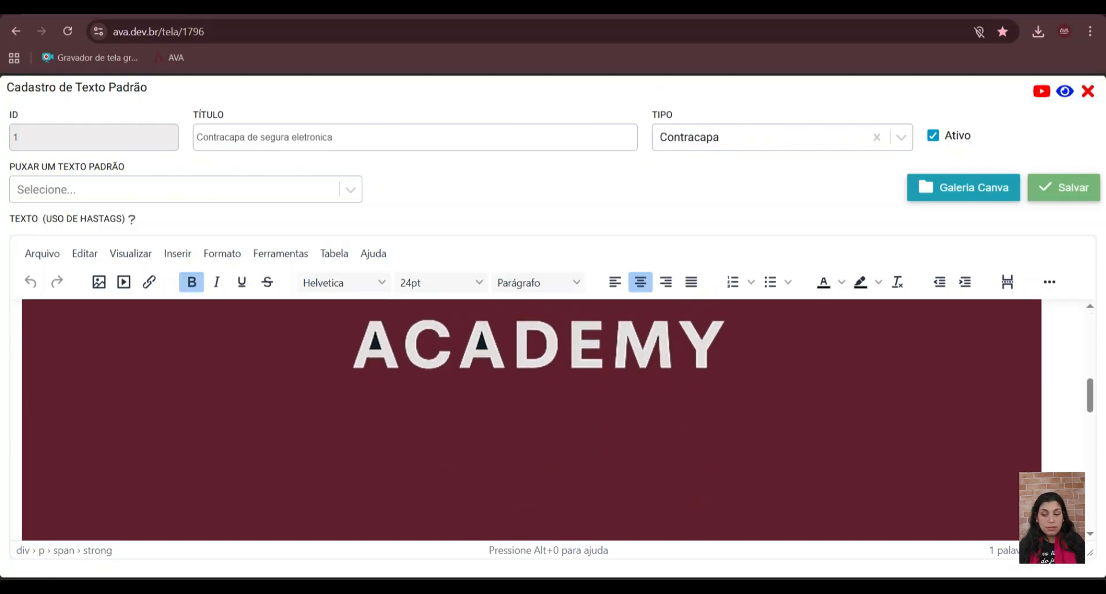
scroll(531, 419, "down", 2)
left_click(1031, 497)
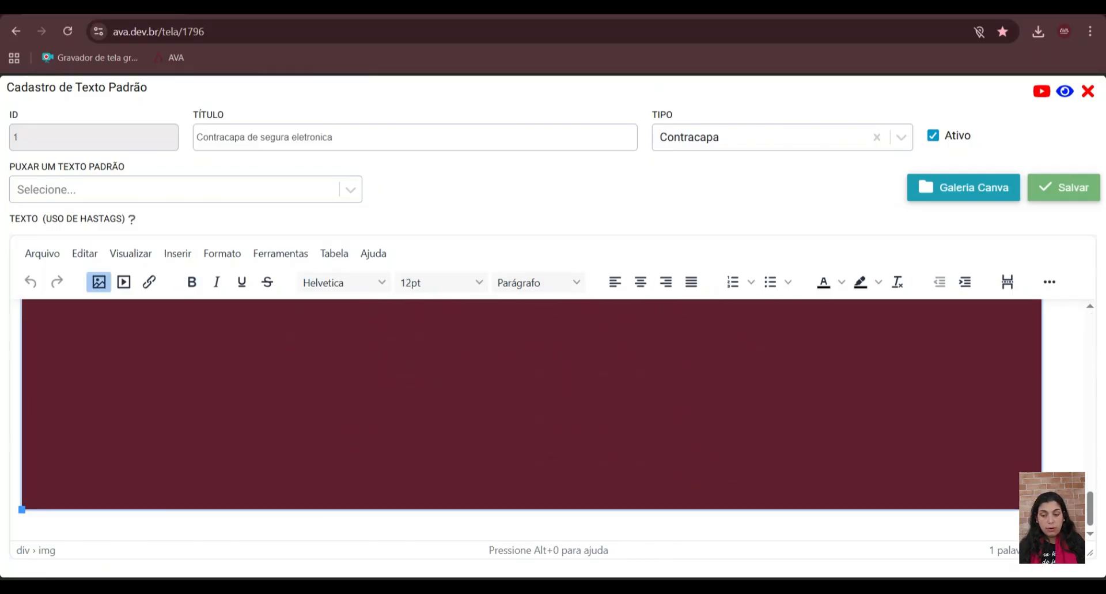
double_click(1038, 553)
left_click(1040, 558)
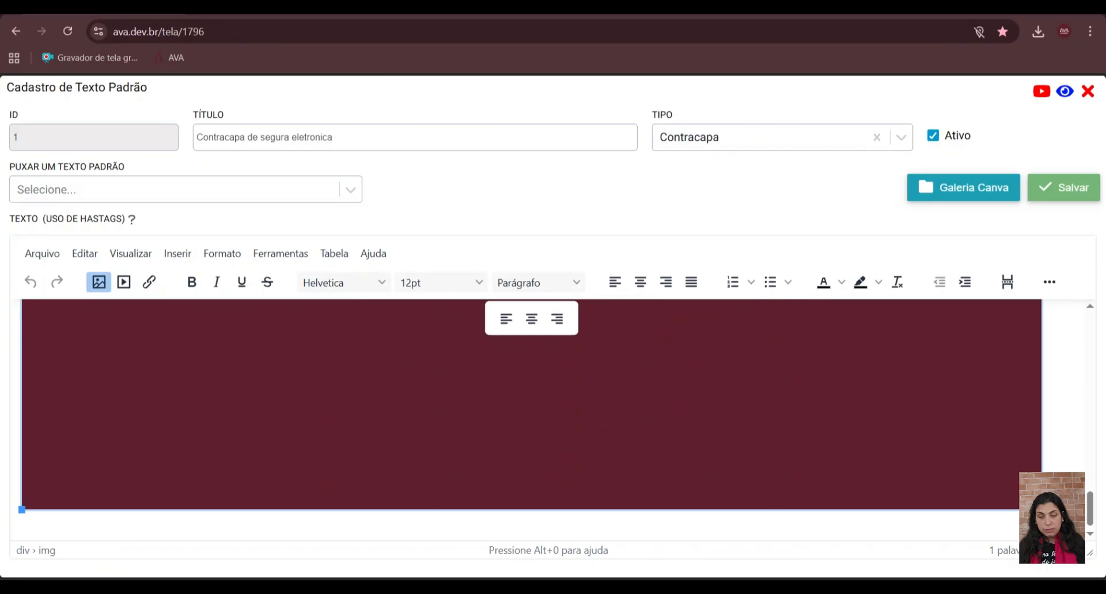
left_click(98, 282)
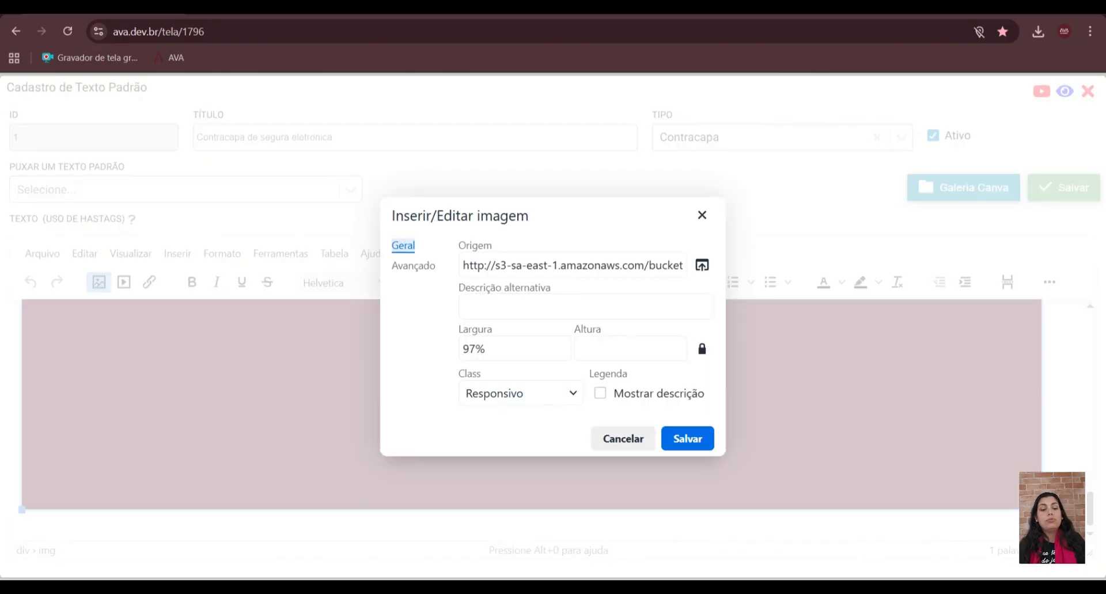
left_click(469, 349)
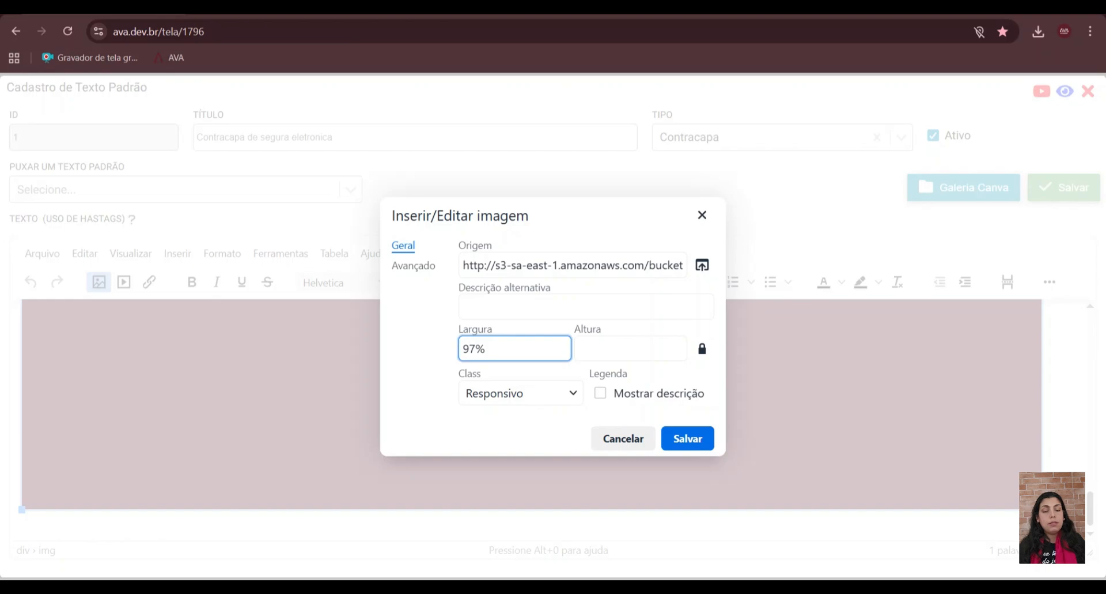
key("Delete")
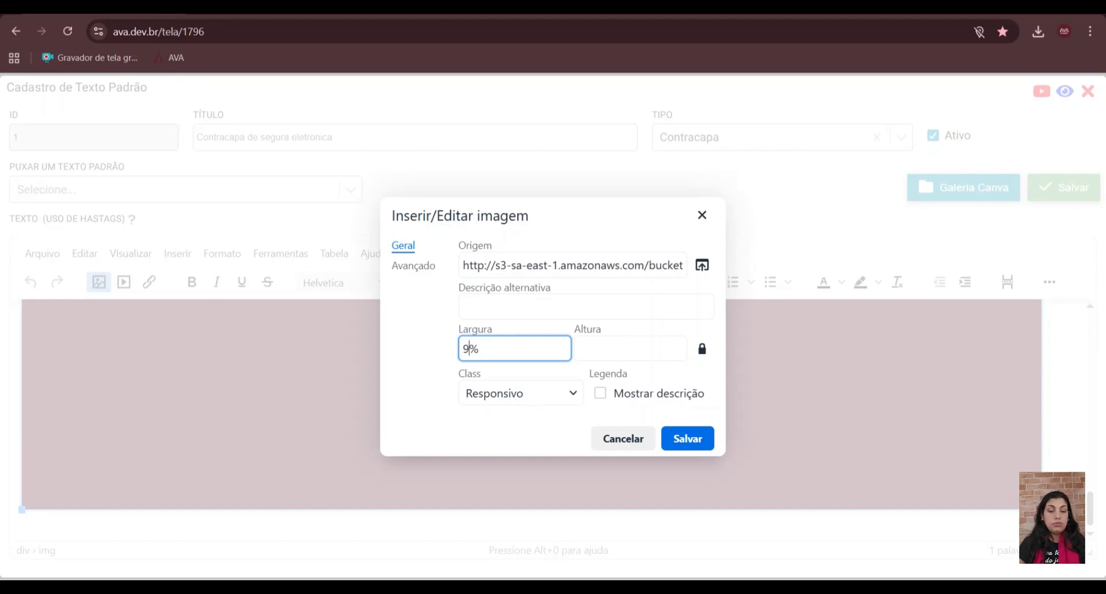
type("5")
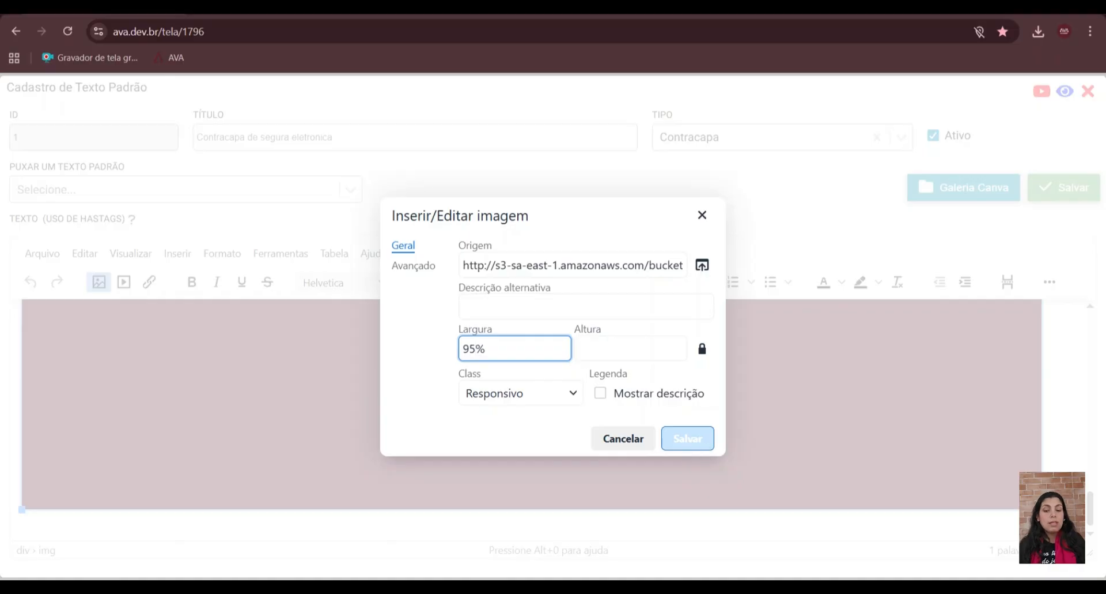
left_click(704, 445)
- Save the edited standard text and close its registration form
scroll(707, 449, "up", 5)
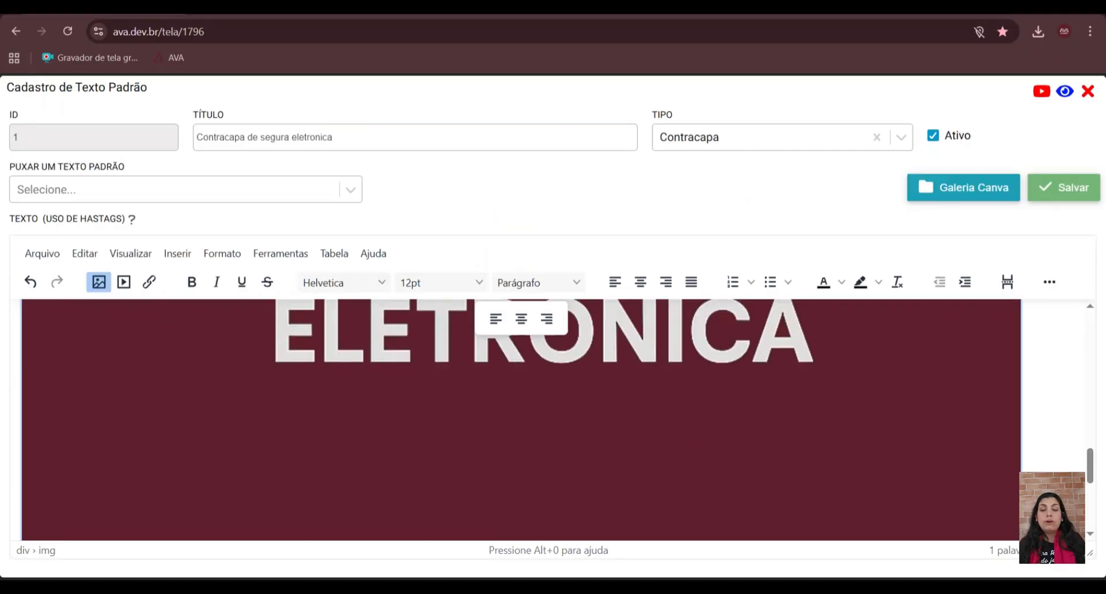
left_click(1076, 205)
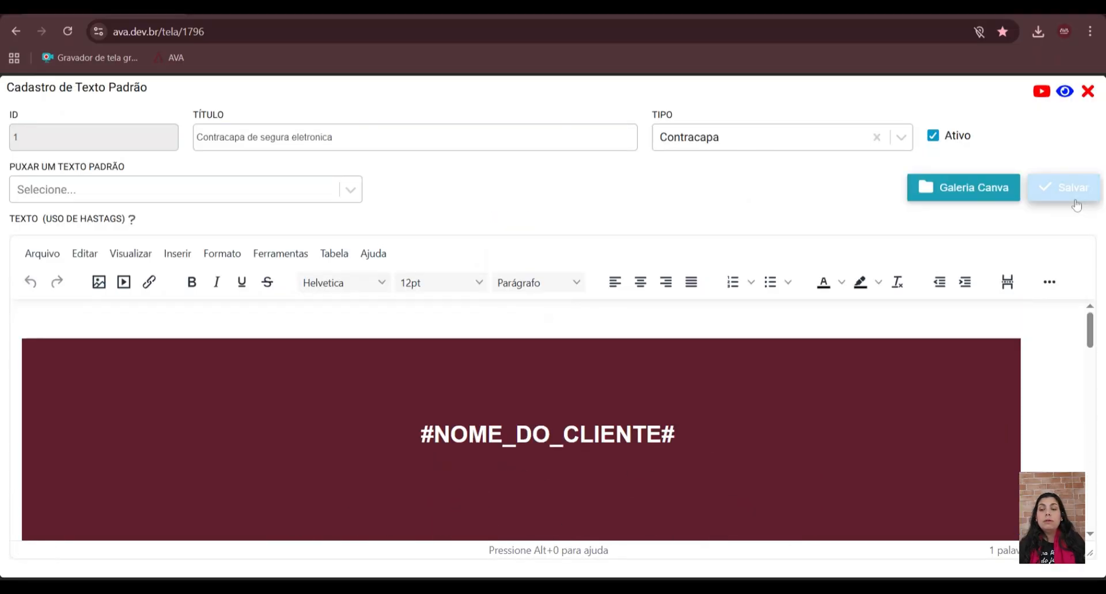
left_click(1089, 94)
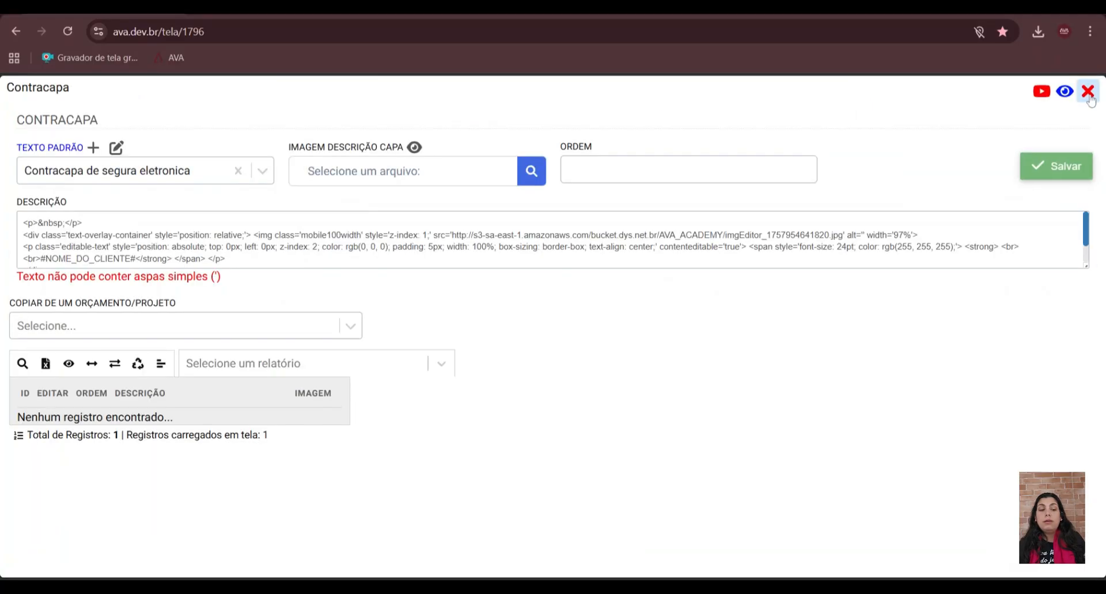
- Reload the standard text "Contracapa de segura eletronica" into the back cover, set its order to 1, save the entry and close the form
left_click(129, 172)
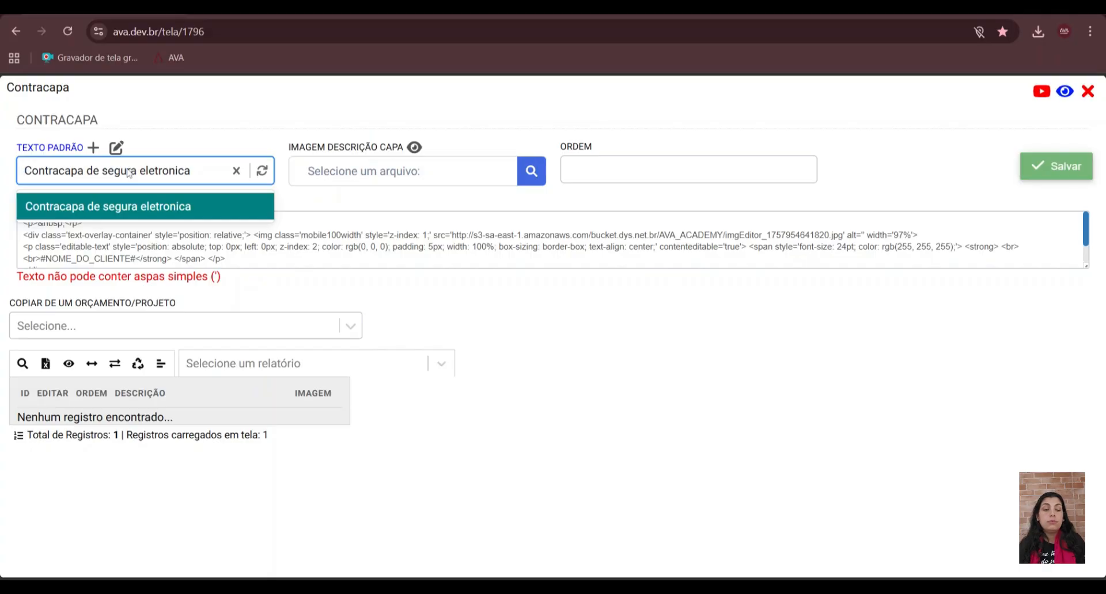
left_click(122, 207)
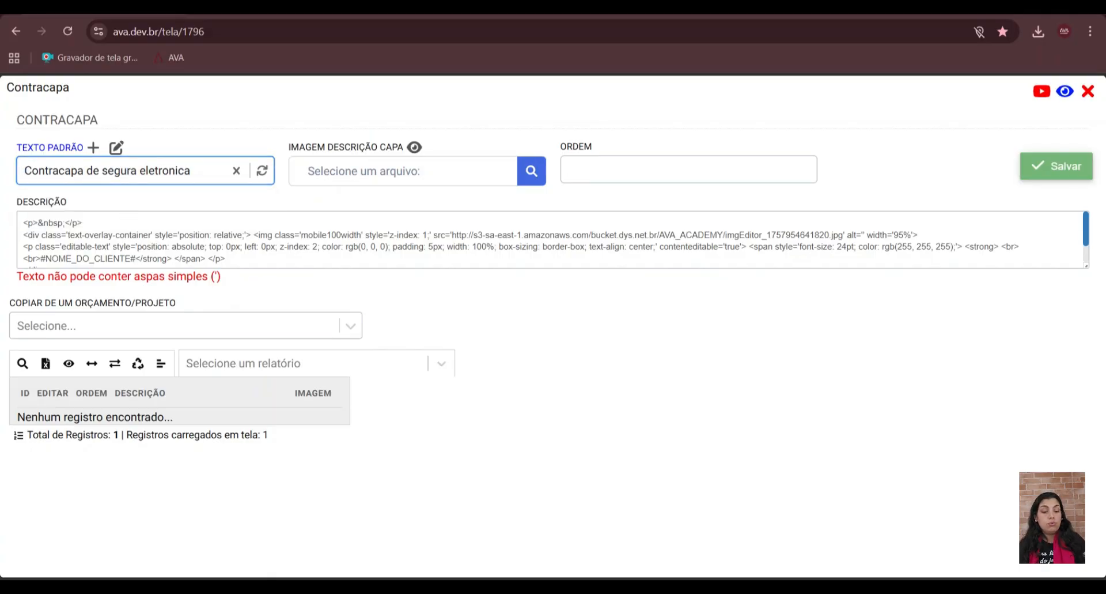
left_click(650, 173)
type("1")
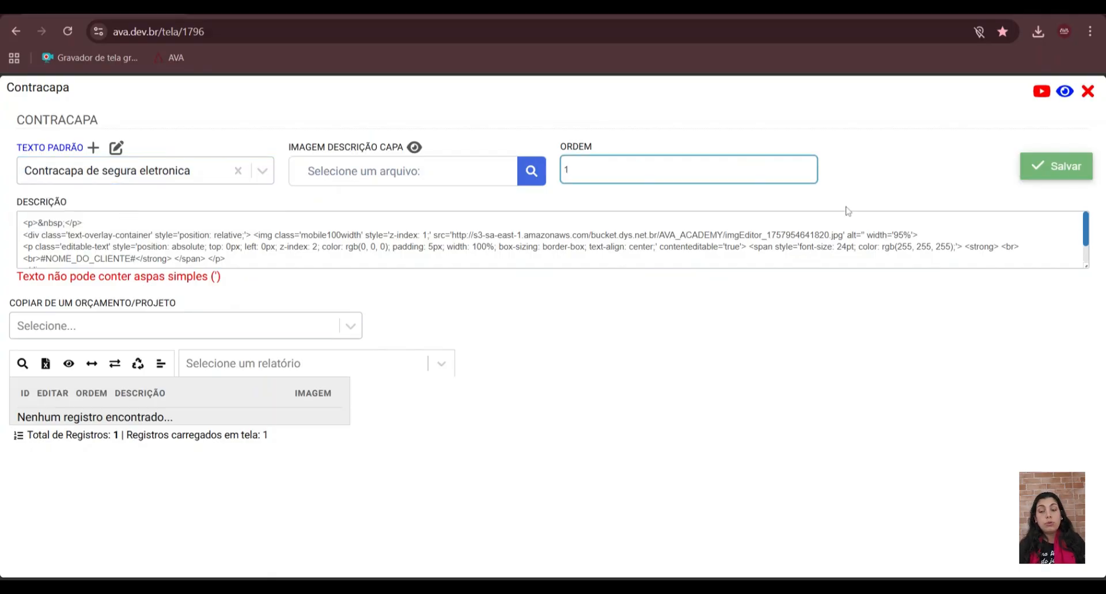
left_click(1065, 173)
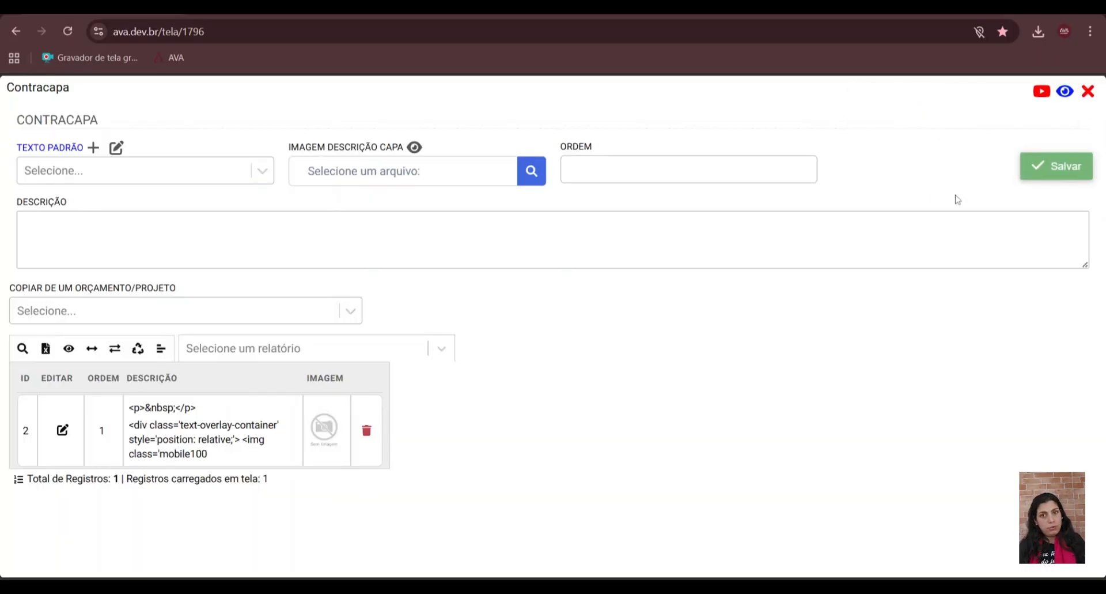
left_click(1088, 91)
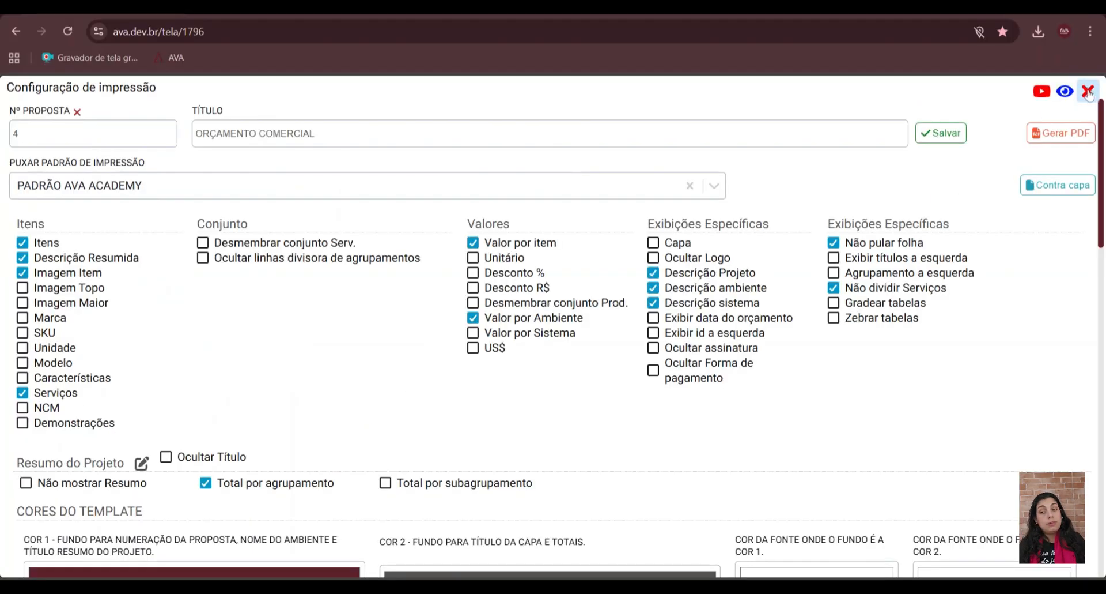
- Generate the proposal PDF again and check how the back cover image fits on its page
left_click(1063, 136)
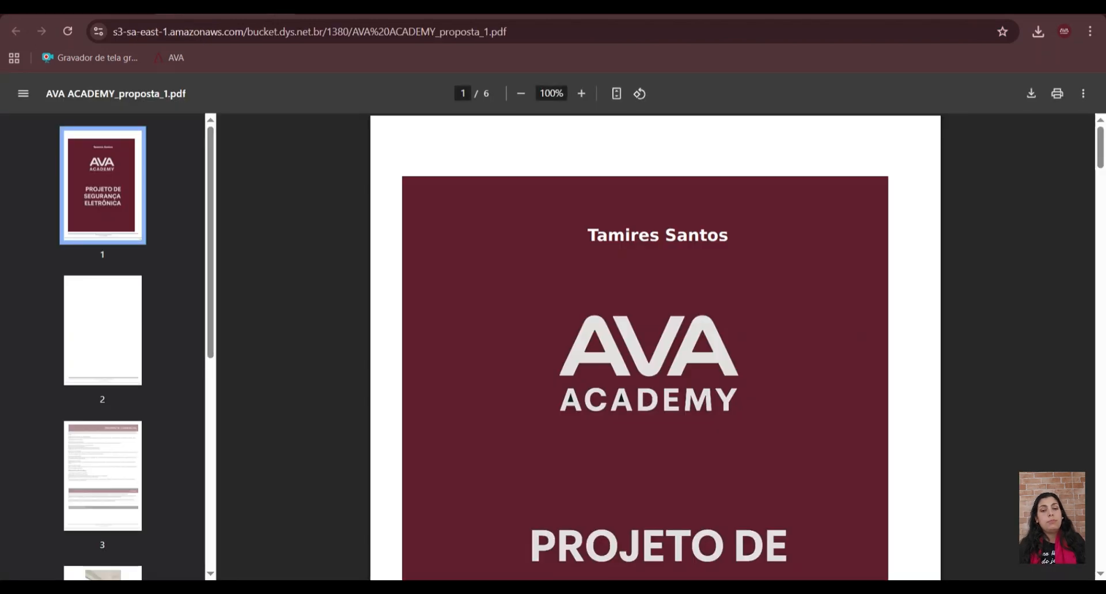
scroll(518, 311, "down", 8)
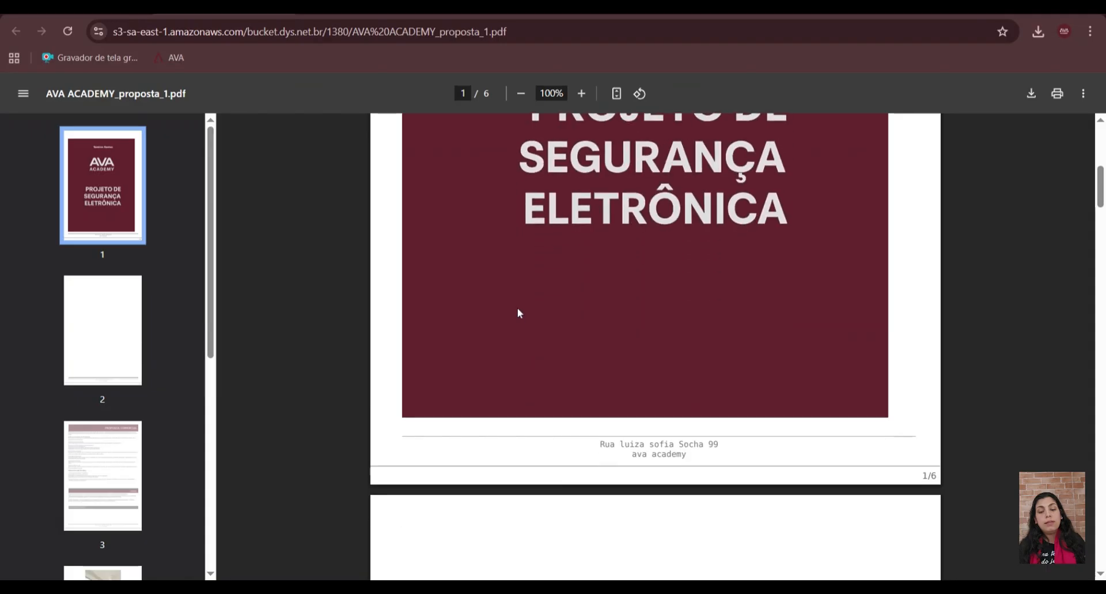
- Review the generated proposal PDF page by page, from the back cover image through the item tables to the signature area
scroll(518, 312, "down", 1)
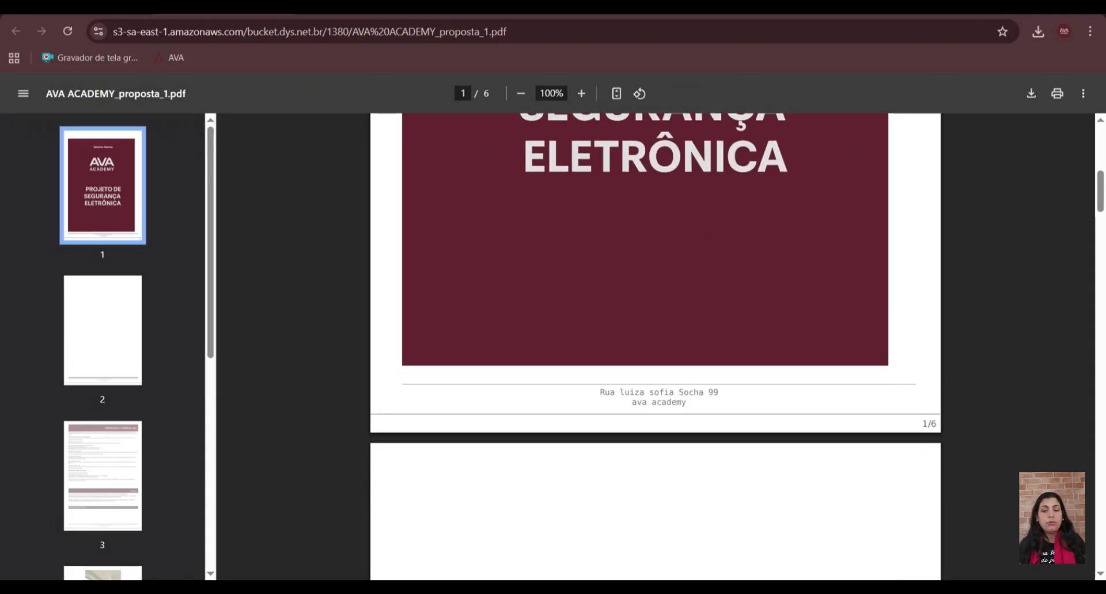
scroll(880, 443, "up", 8)
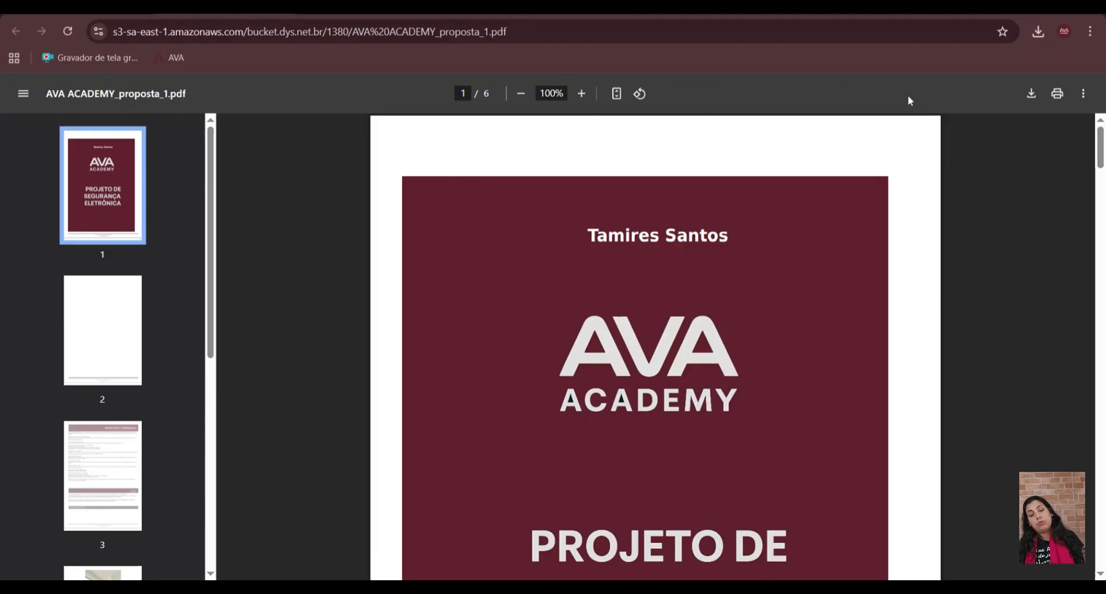
scroll(885, 360, "down", 10)
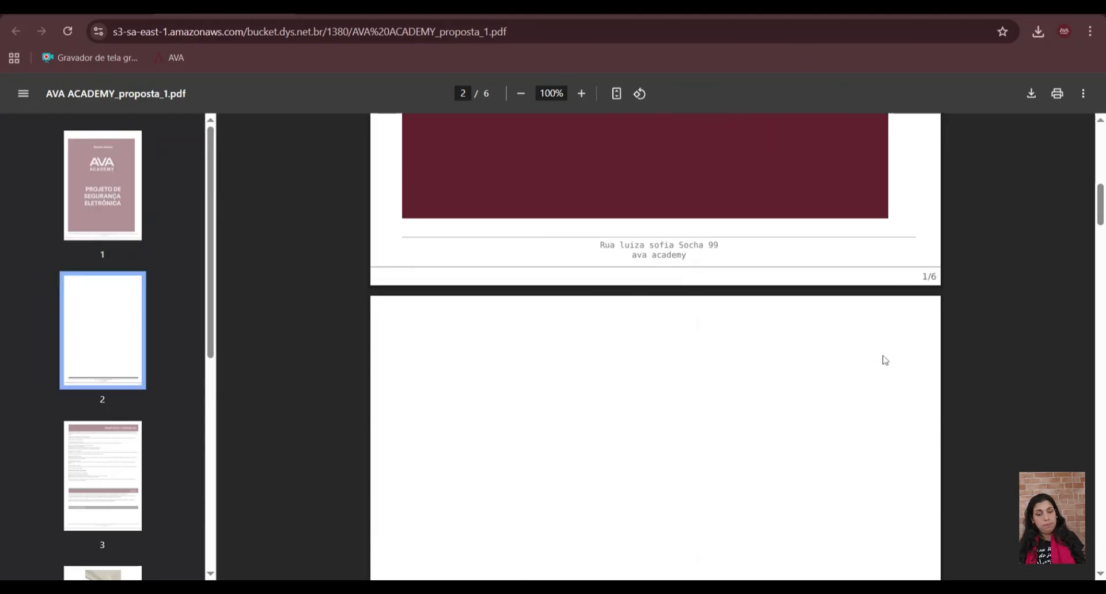
scroll(655, 346, "down", 12)
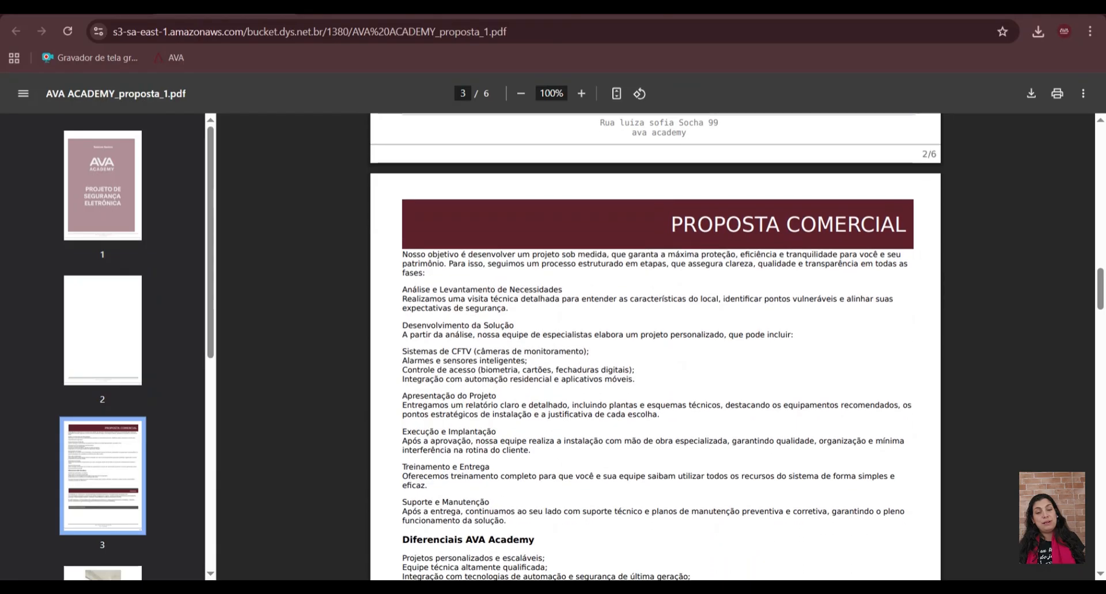
scroll(656, 346, "up", 3)
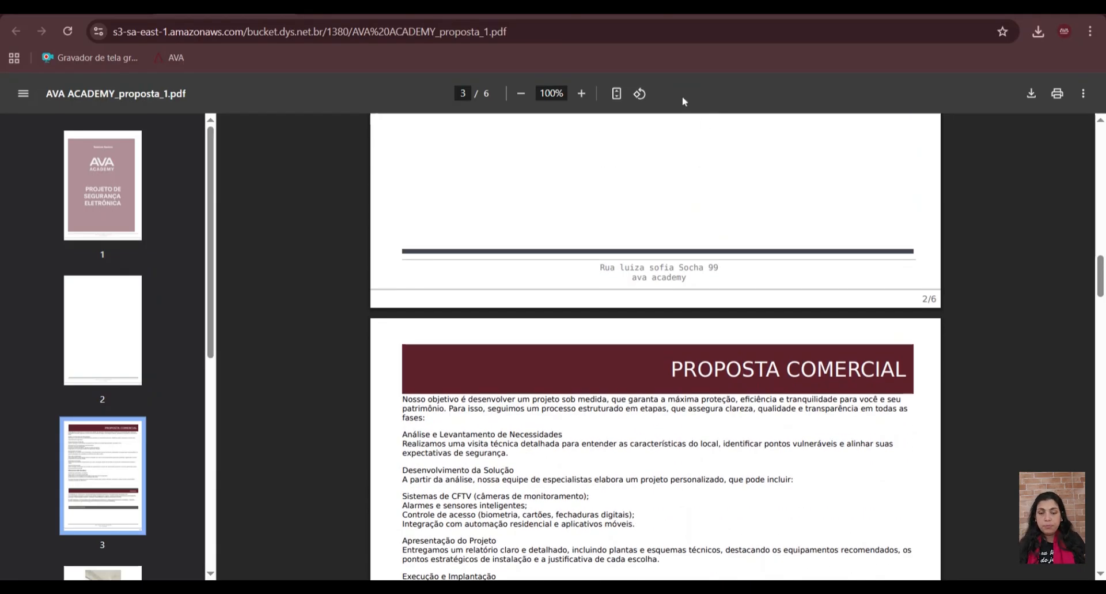
scroll(536, 380, "down", 15)
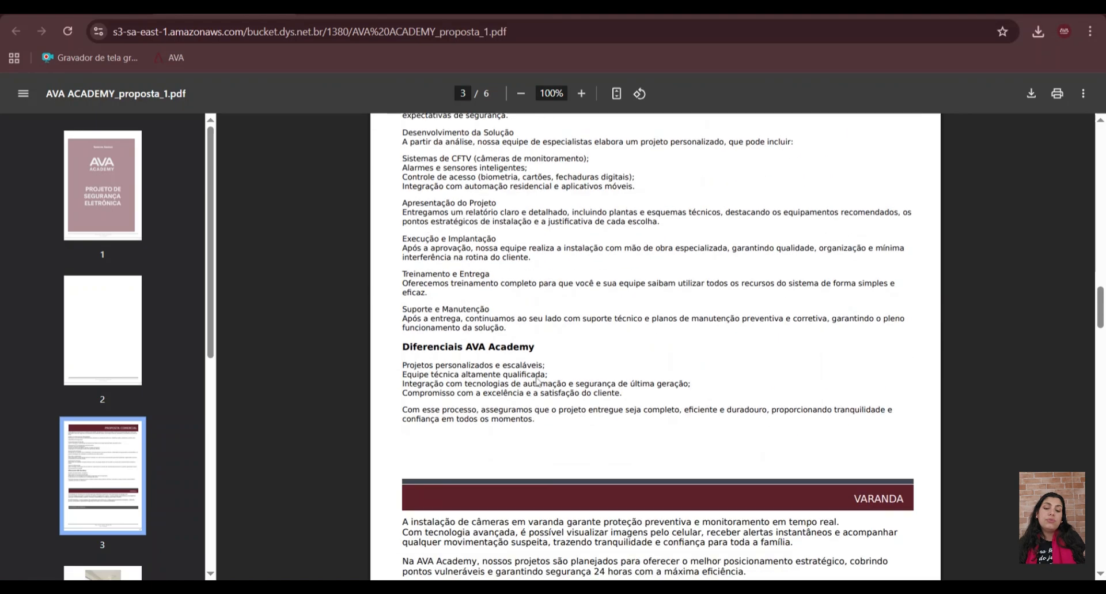
scroll(536, 380, "down", 20)
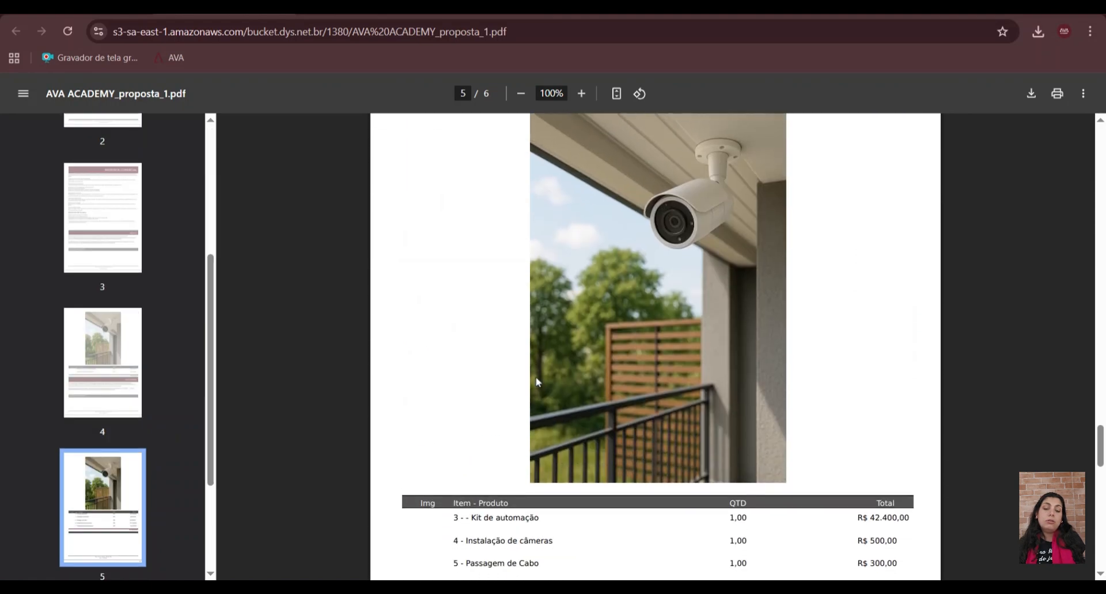
scroll(655, 346, "down", 10)
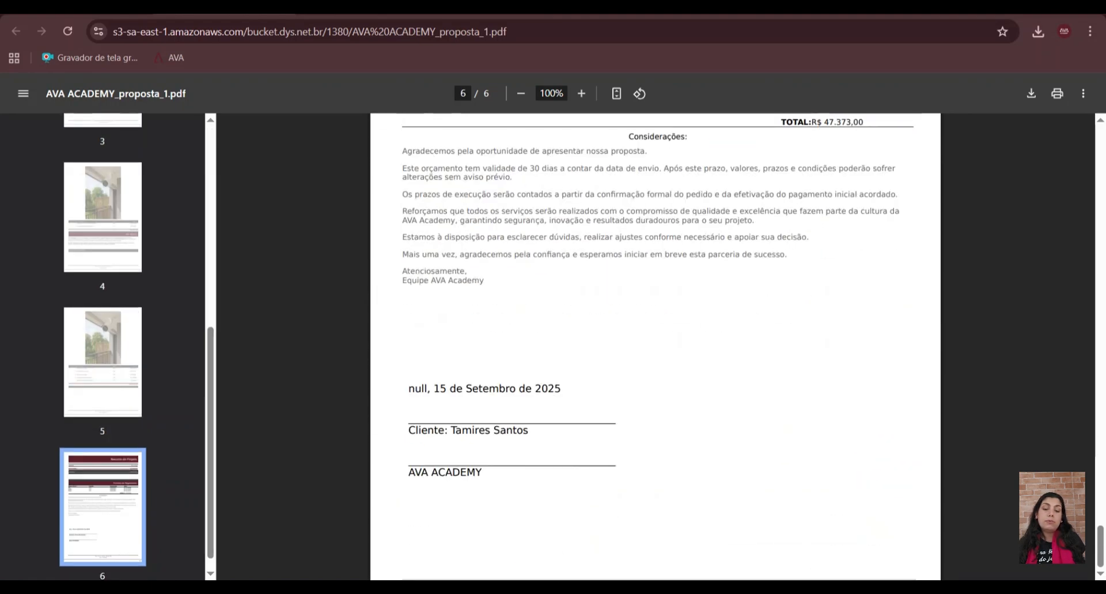
scroll(655, 346, "down", 1)
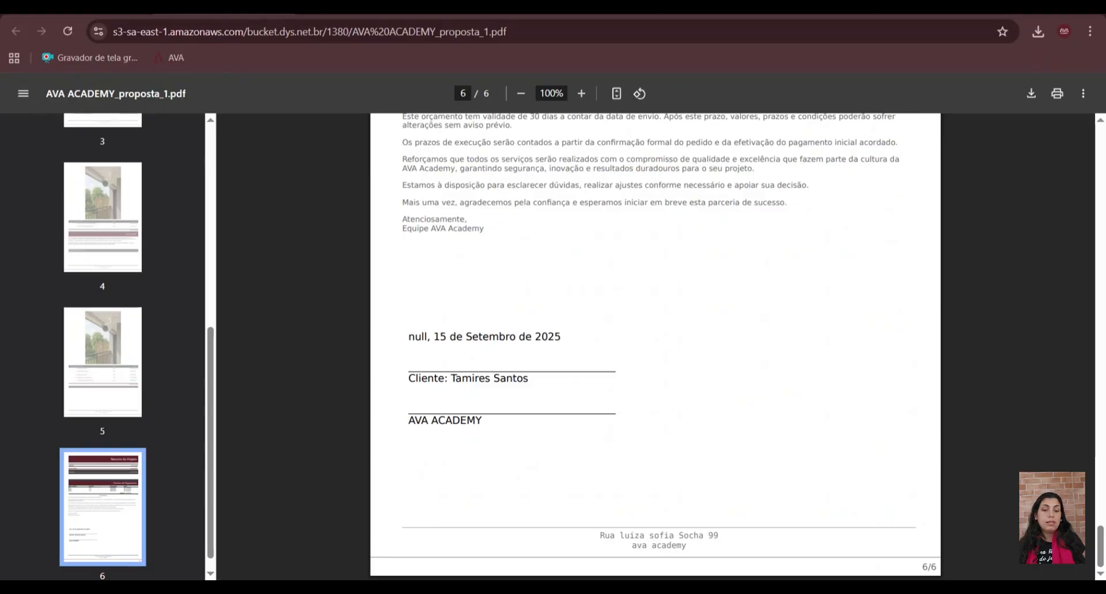
- Return to the proposal from the PDF and close the print configuration, project and sale forms
left_click(81, 8)
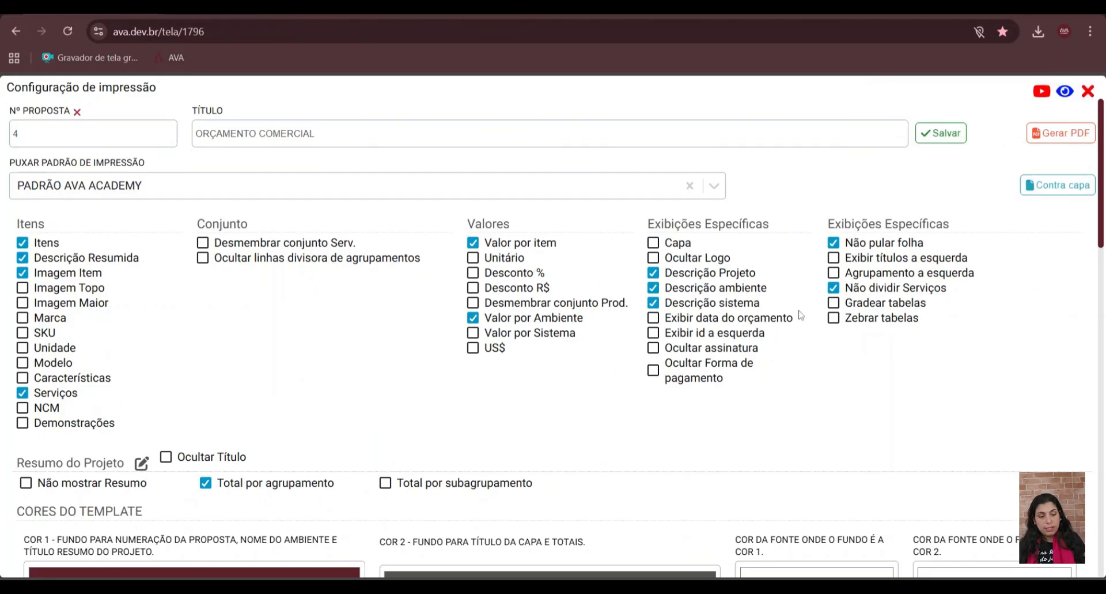
scroll(450, 280, "down", 5)
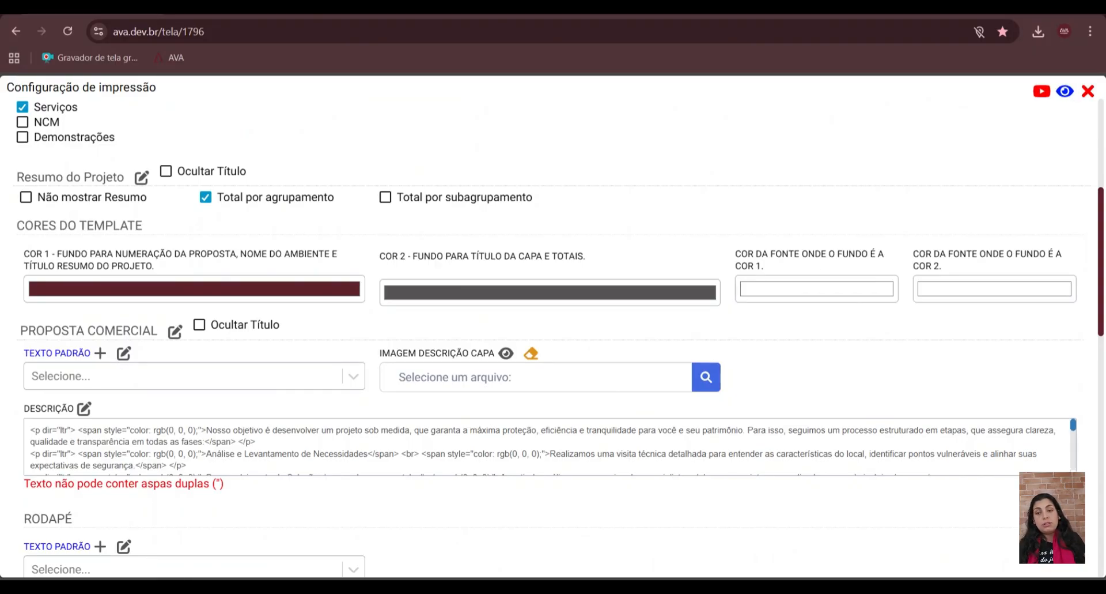
left_click(1089, 92)
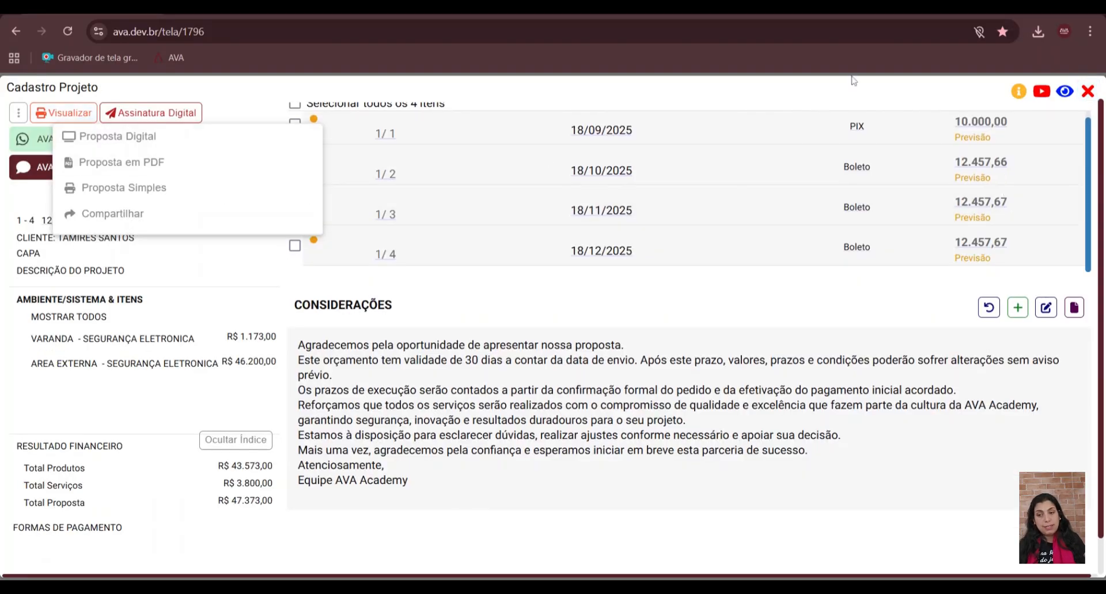
left_click(1089, 91)
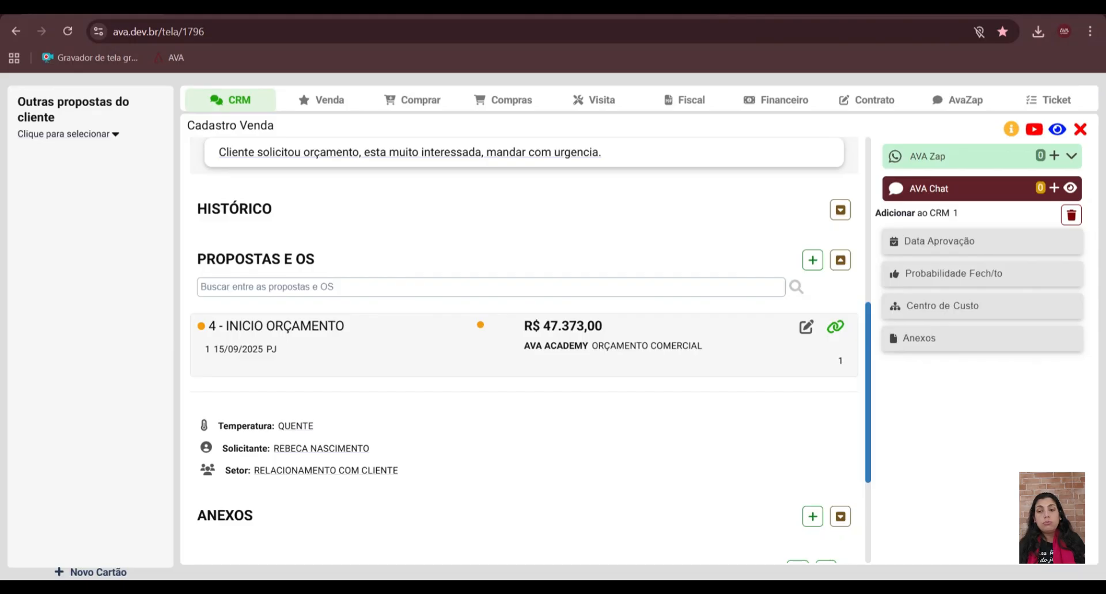
left_click(1080, 129)
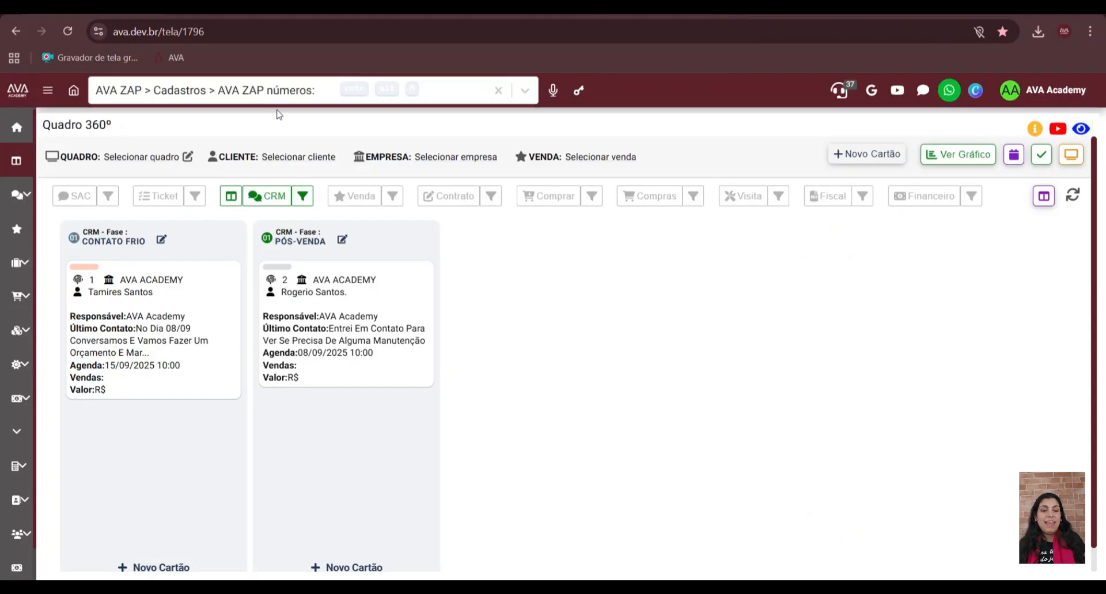
- Search the system screens for "texto" and open the Texto Padrão registration
left_click(168, 92)
type("texto")
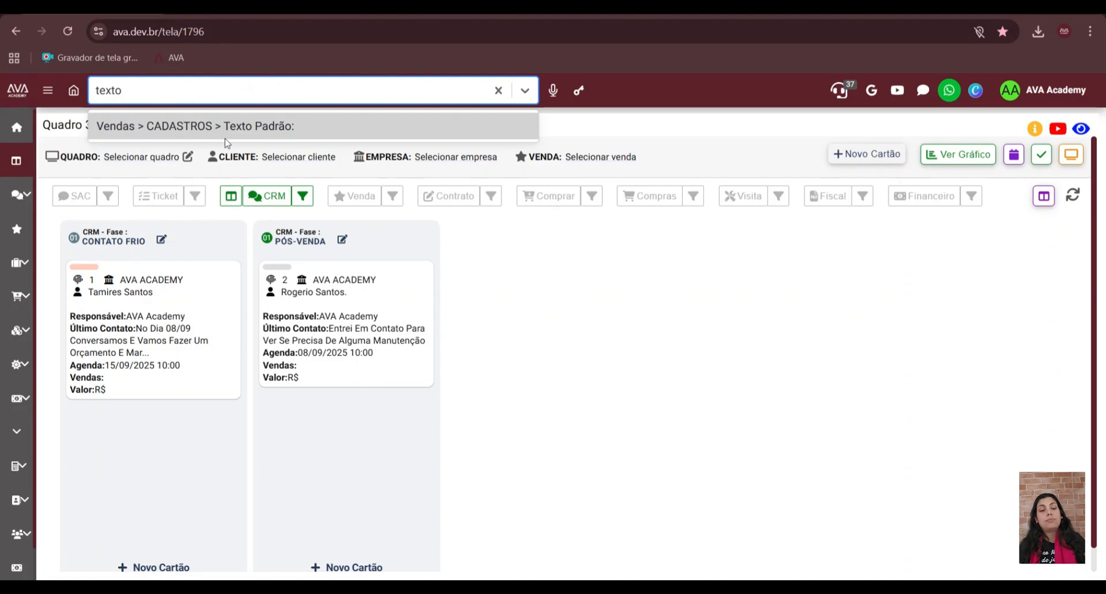
left_click(239, 130)
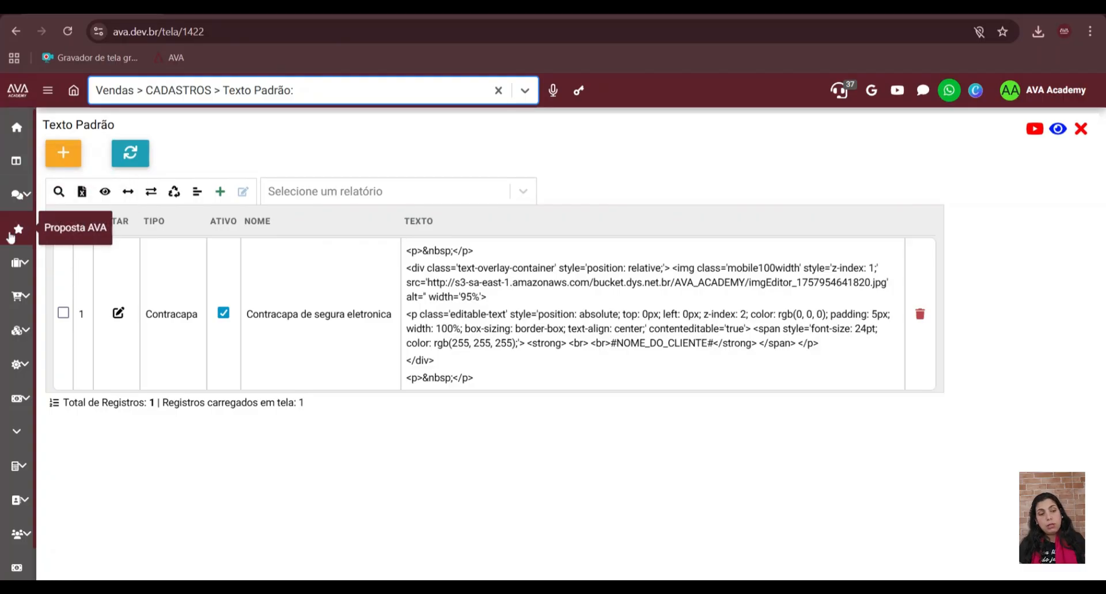
- Display the Venda cards on the Quadro 360º board, and open the ORÇAMENTO COMERCIAL proposal from the Proposta AVA list
left_click(19, 163)
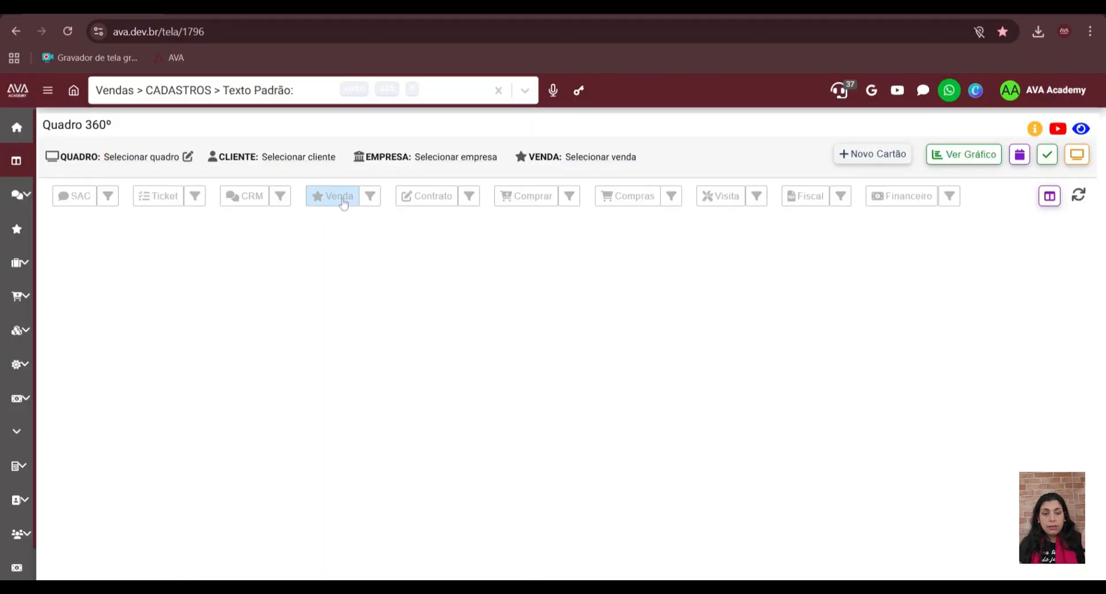
left_click(342, 199)
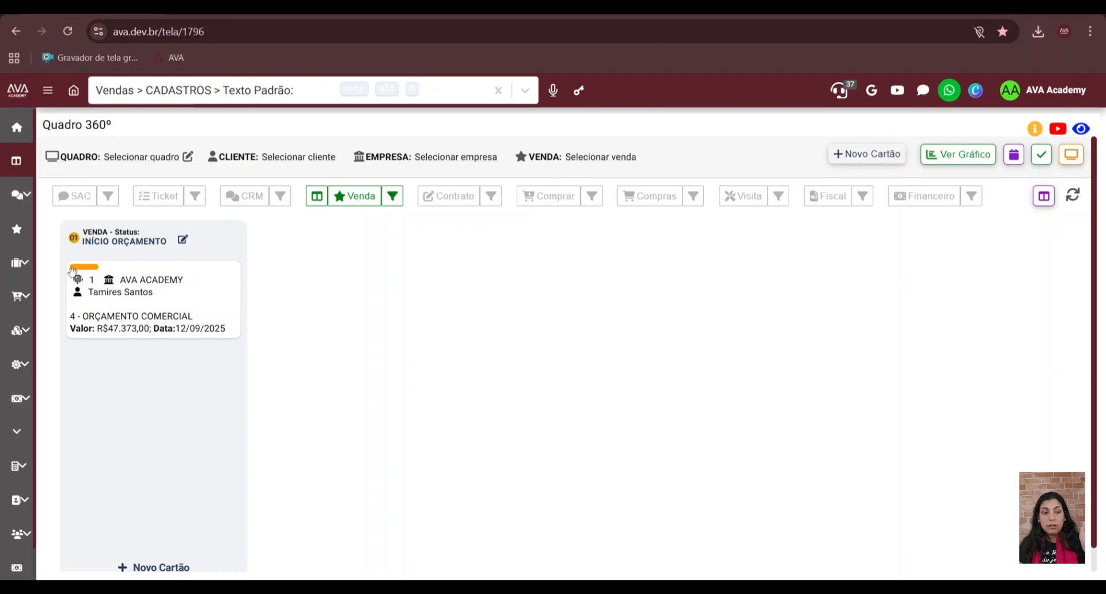
left_click(21, 237)
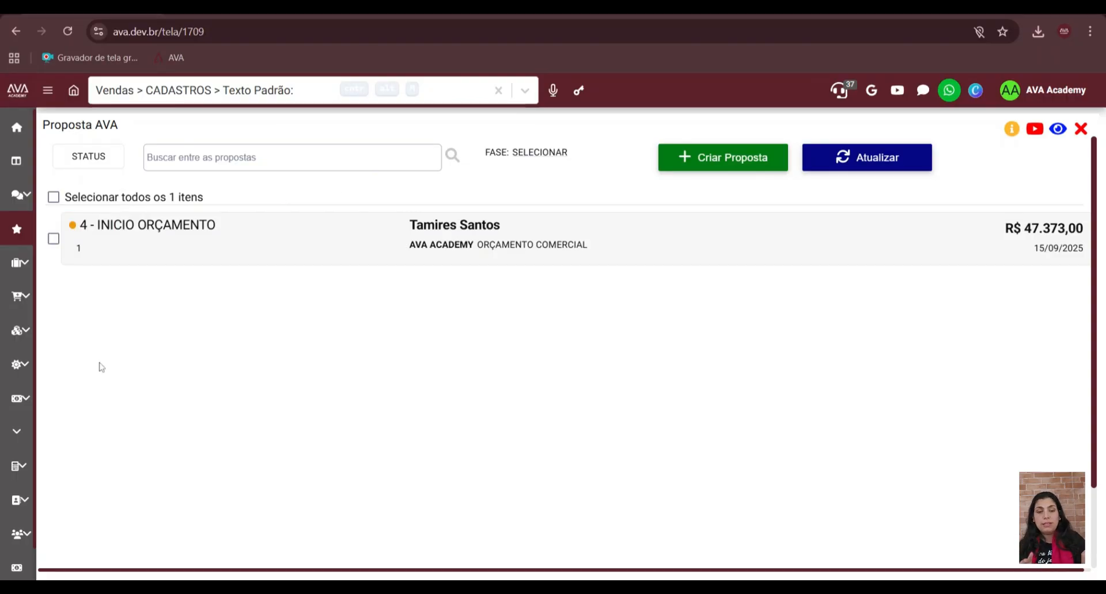
left_click(442, 249)
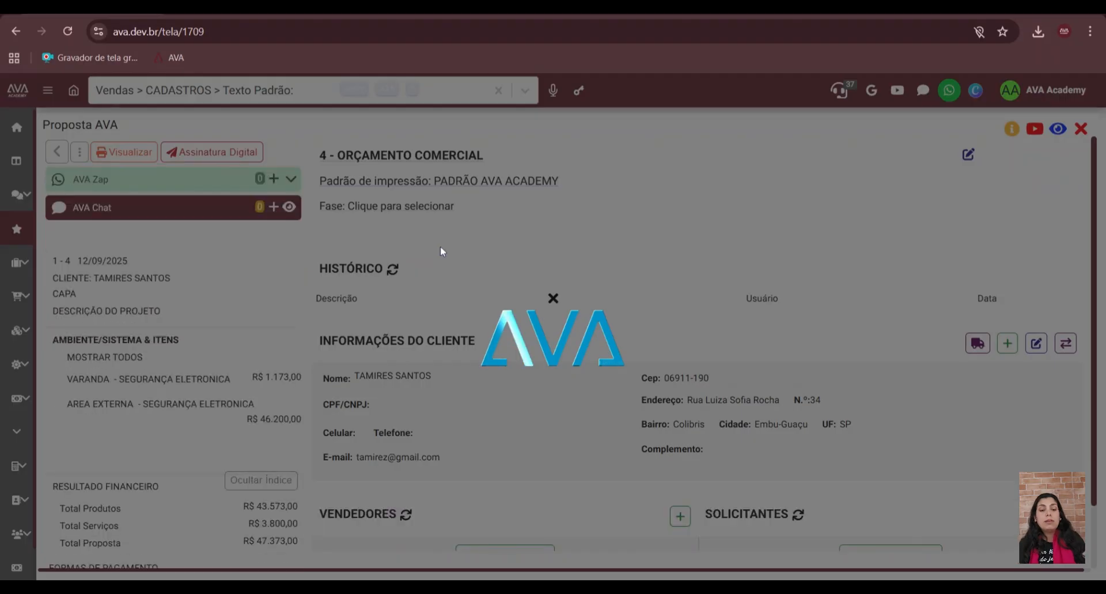
scroll(648, 327, "down", 8)
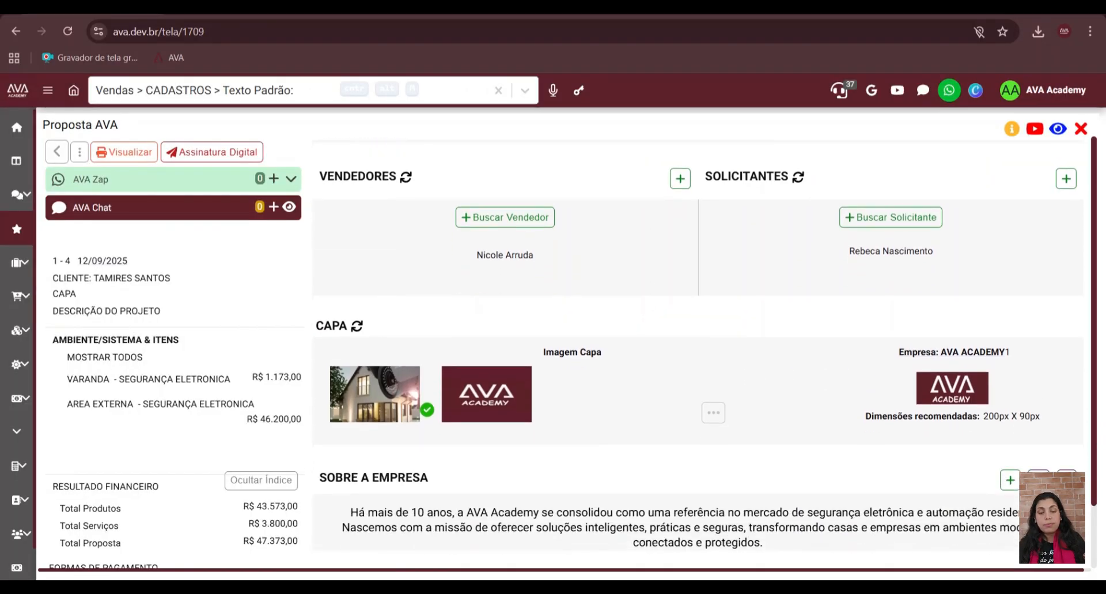
scroll(698, 345, "down", 7)
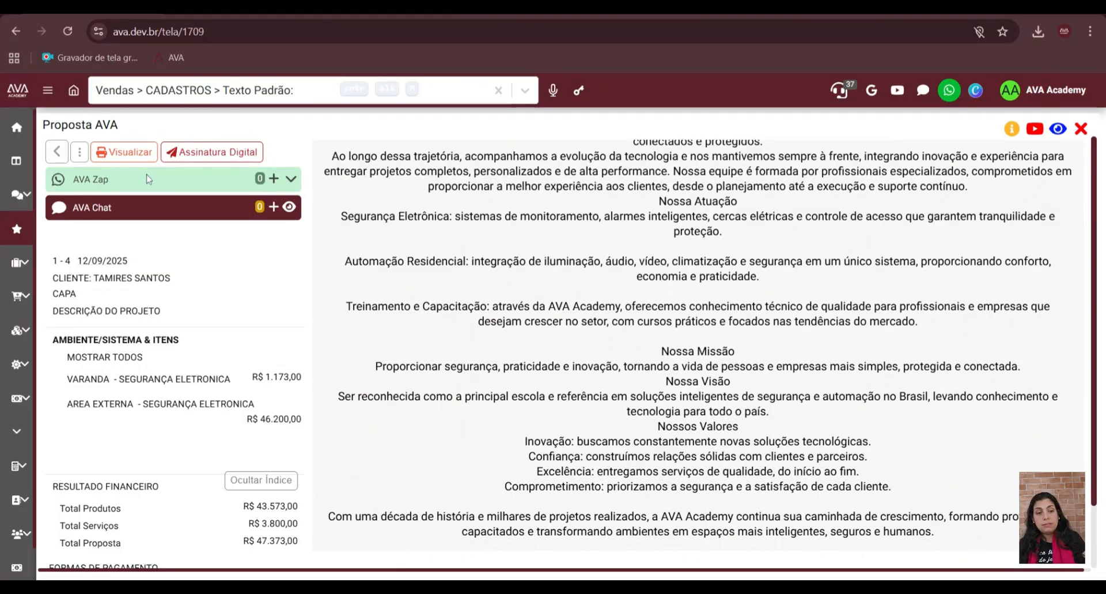
- Open the PDF print configuration of the ORÇAMENTO COMERCIAL proposal and expand its detailed settings
left_click(139, 152)
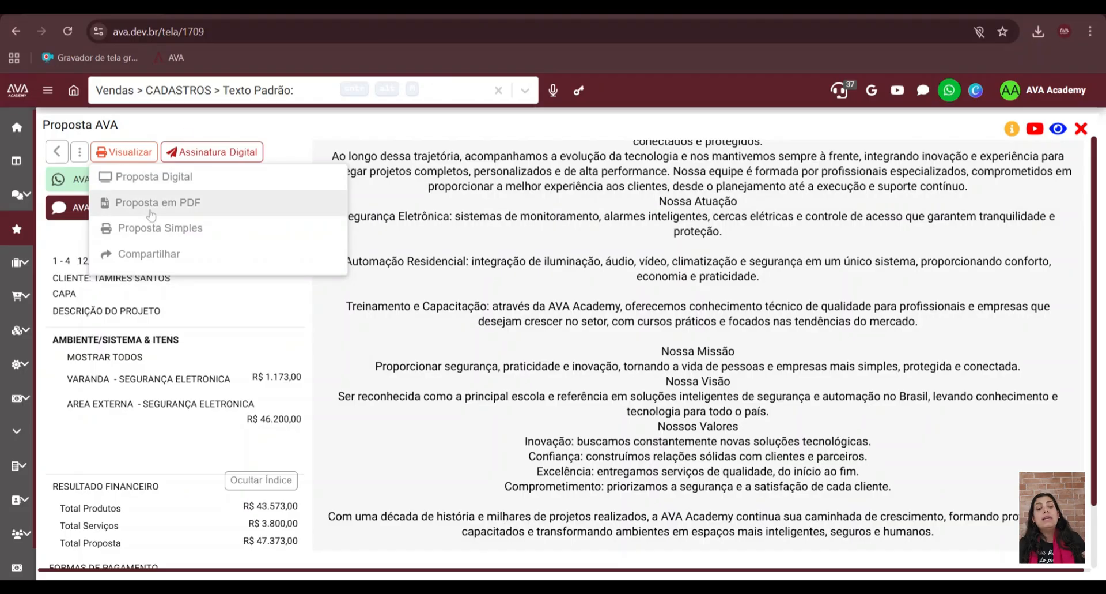
scroll(562, 258, "up", 10)
scroll(562, 259, "up", 1)
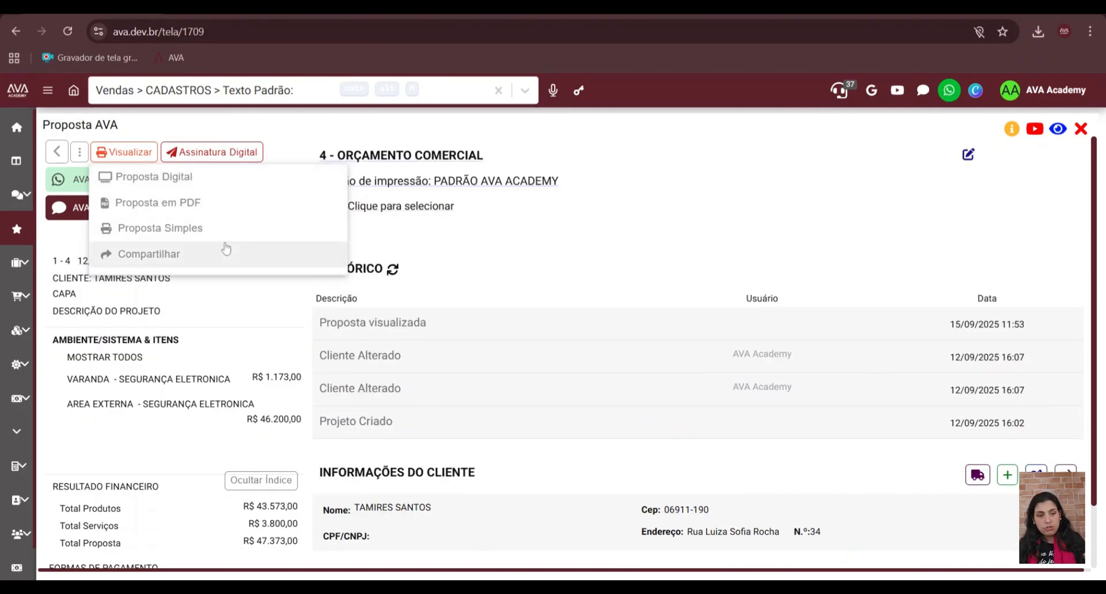
left_click(130, 155)
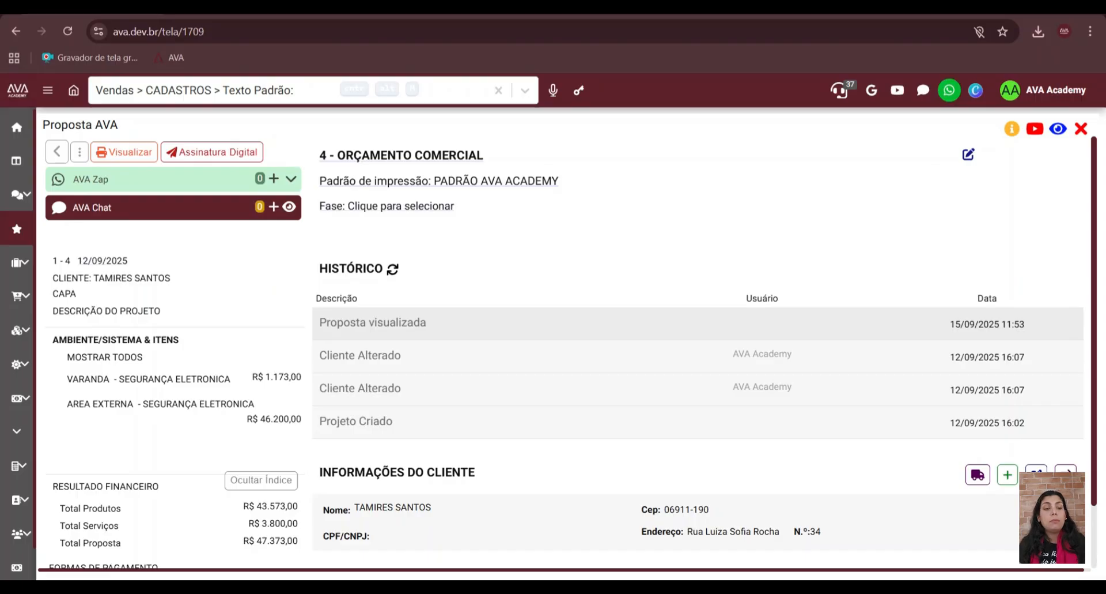
left_click(126, 152)
left_click(133, 202)
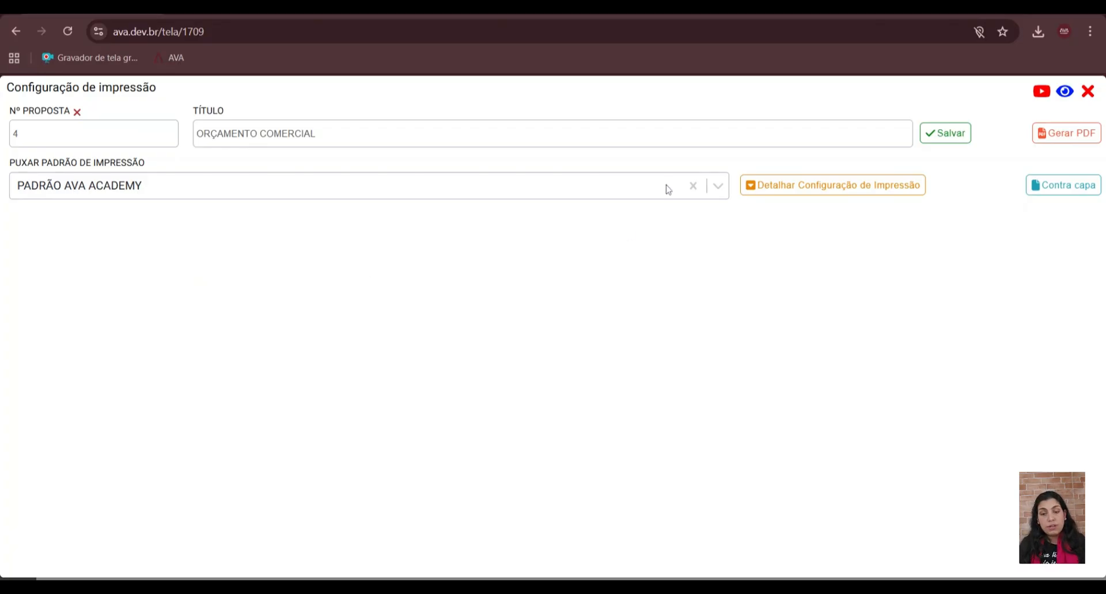
left_click(785, 186)
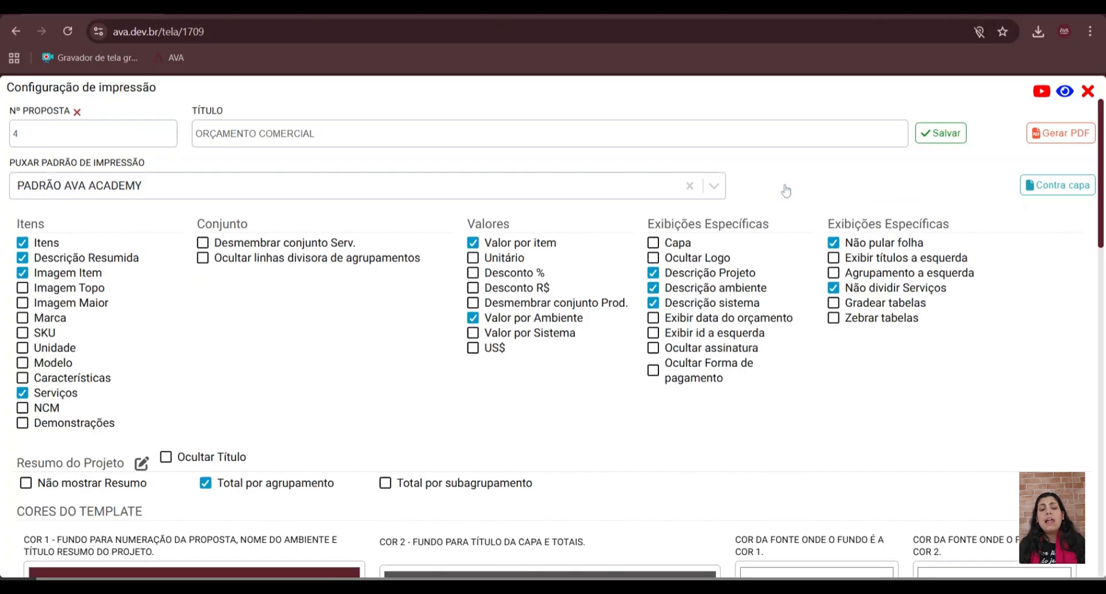
- Register the current print settings as a new print standard named "Segurança Eletronica"
scroll(589, 342, "down", 10)
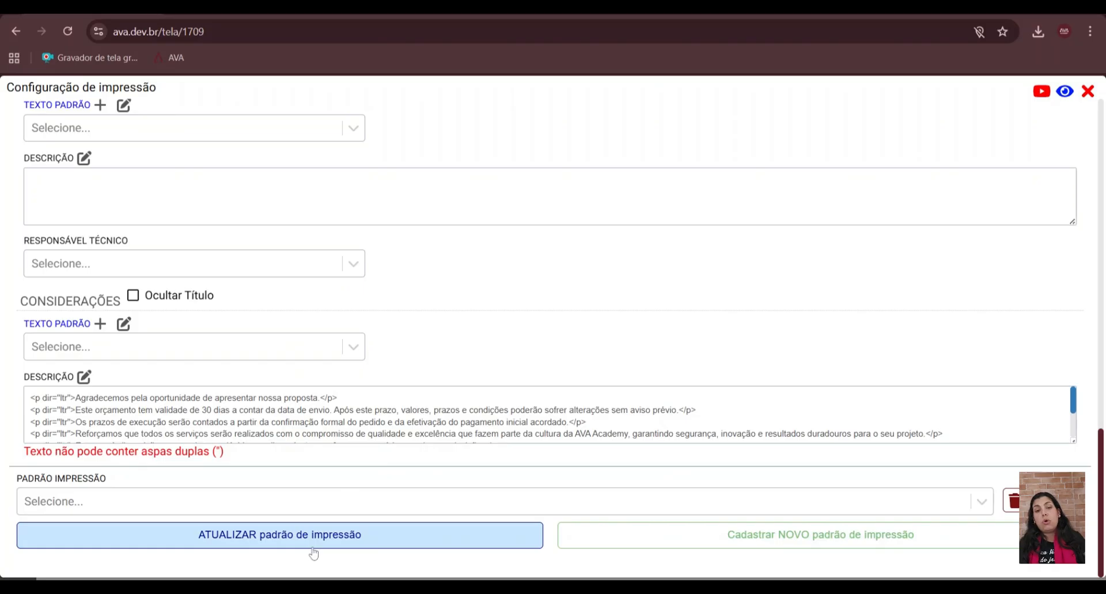
left_click(710, 541)
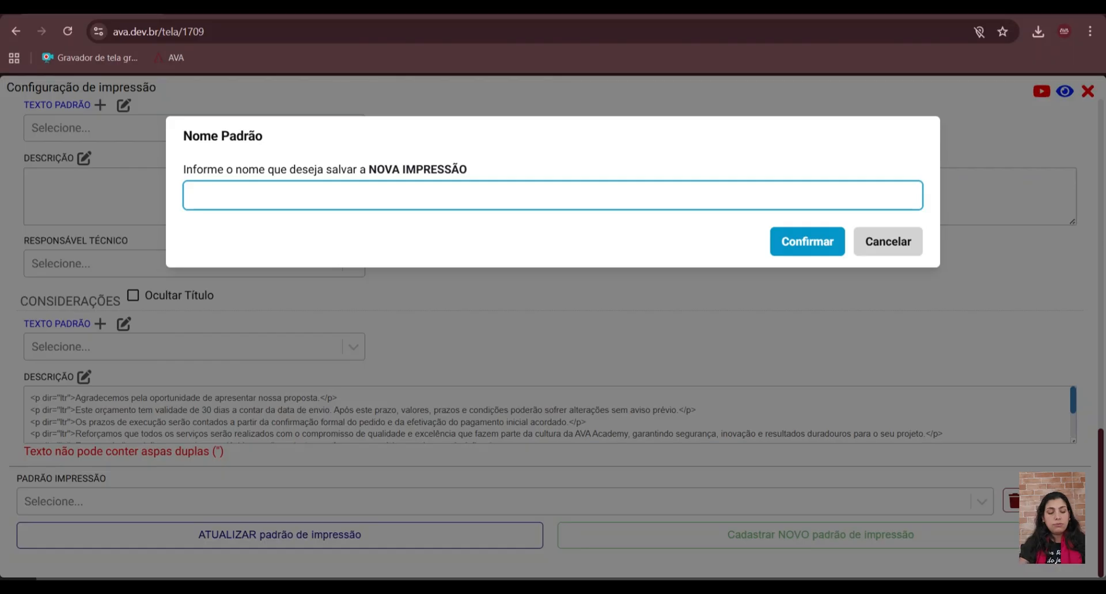
type("Seguram-")
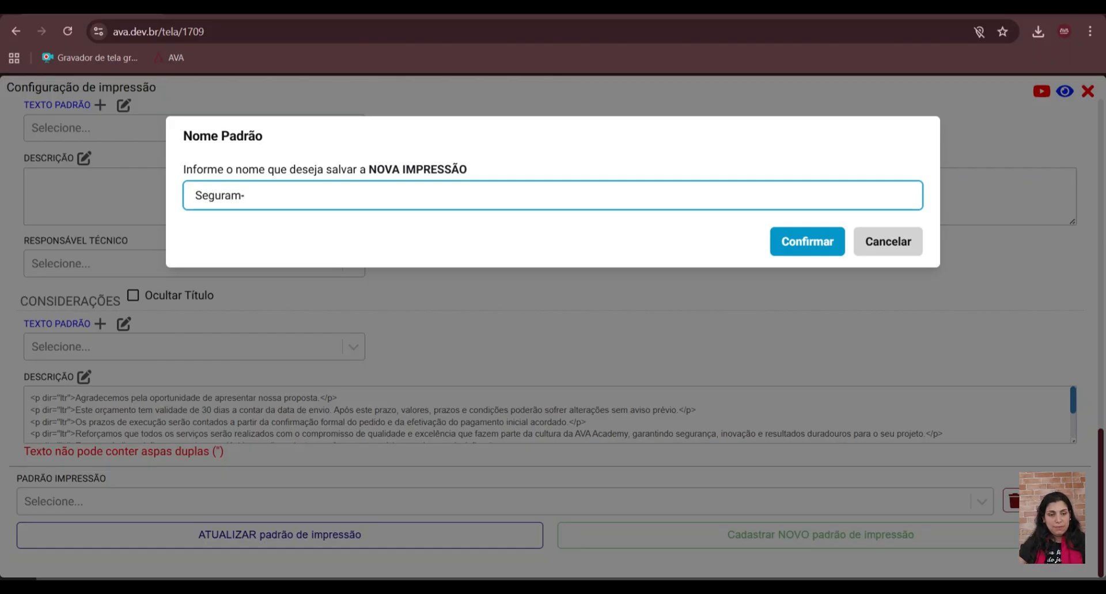
key("BackSpace")
key("BackSpace")
key("BackSpace")
type("anç")
key("BackSpace")
key("BackSpace")
type("ça ele")
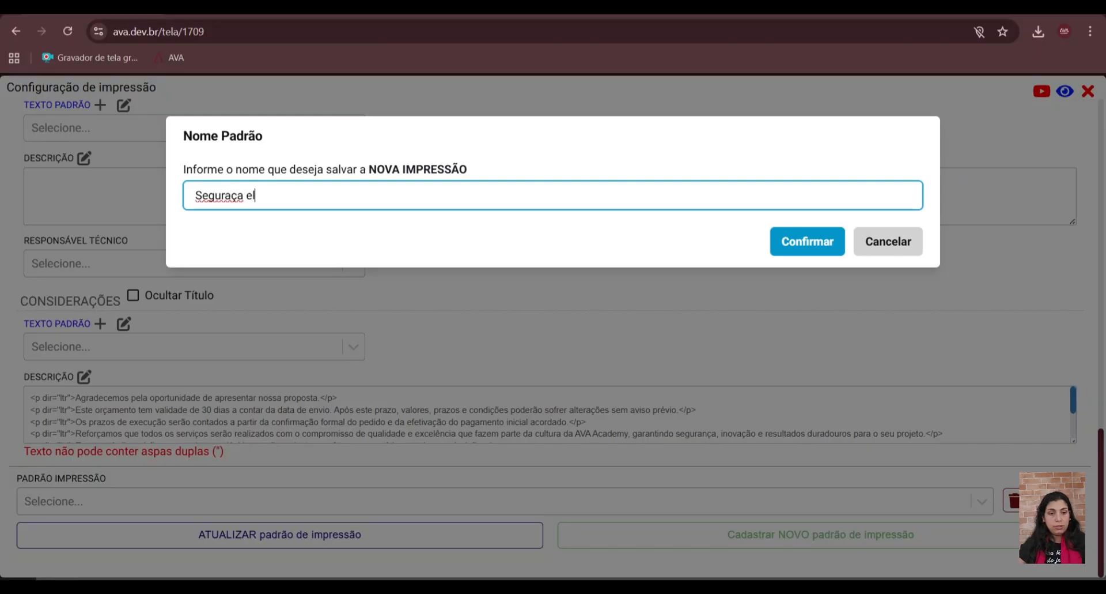
key("BackSpace")
key("BackSpace")
key("BackSpace")
key("BackSpace")
key("BackSpace")
key("BackSpace")
type("nça Ele")
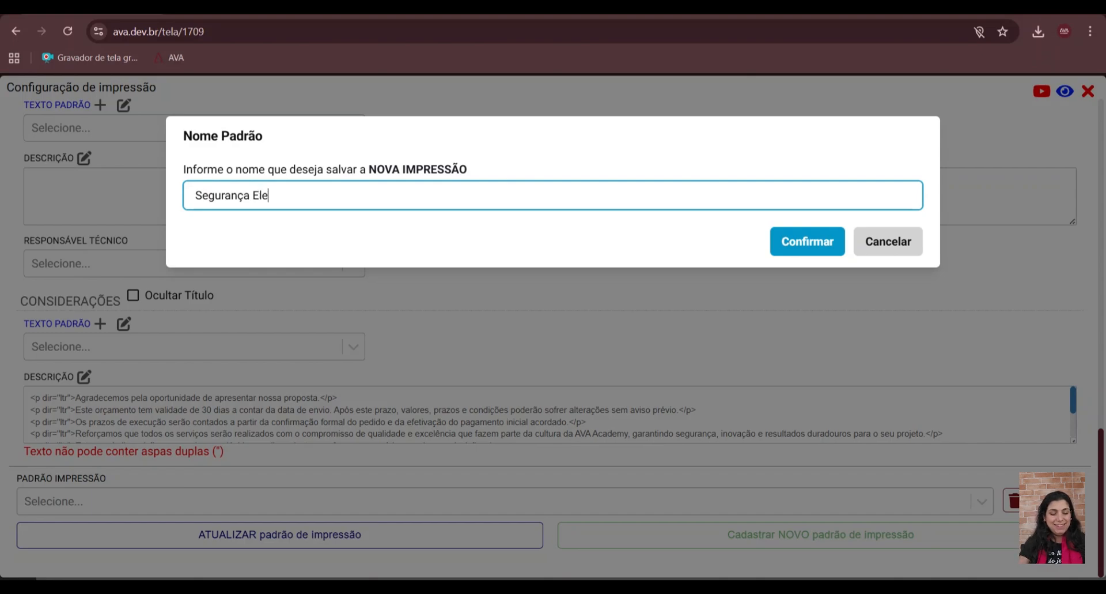
type("tronica")
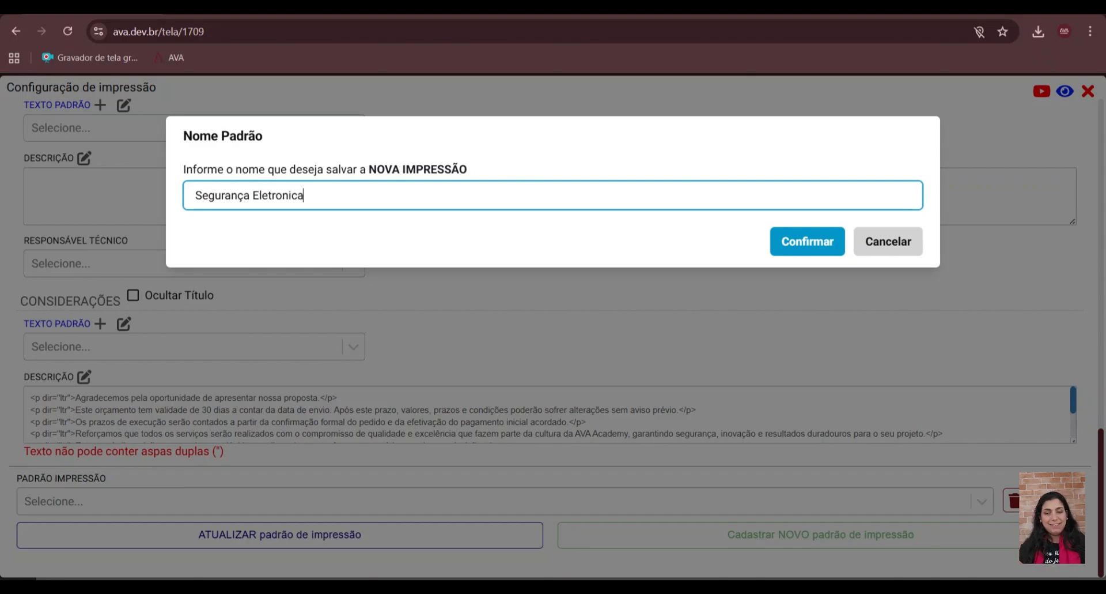
left_click(775, 257)
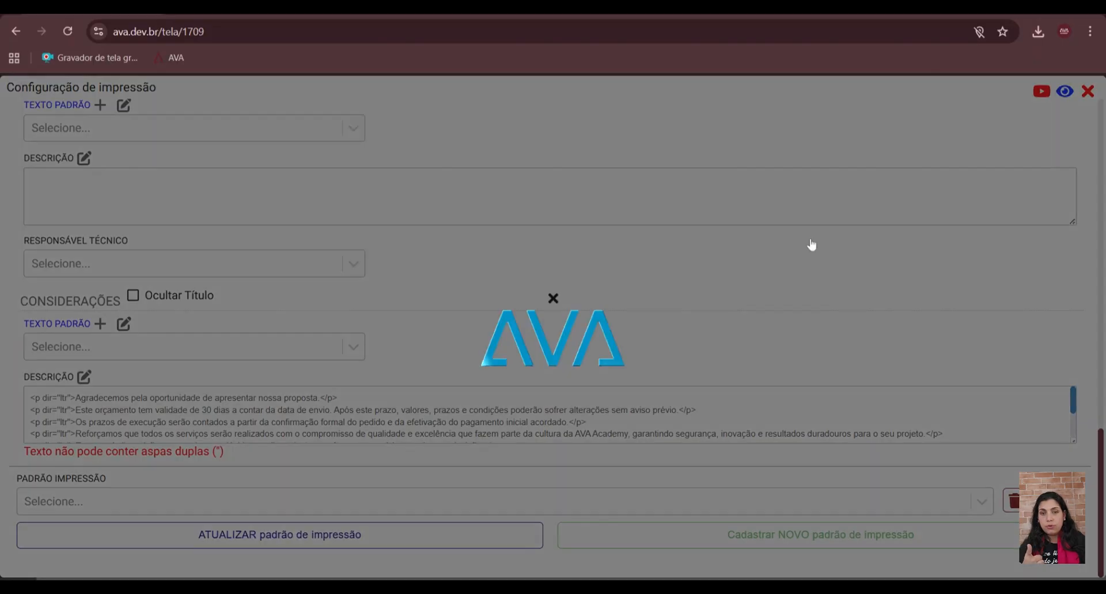
- Apply the "Segurança Eletronica" print standard to the proposal and make it the default for the company AVA ACADEMY's next proposals
scroll(812, 245, "up", 15)
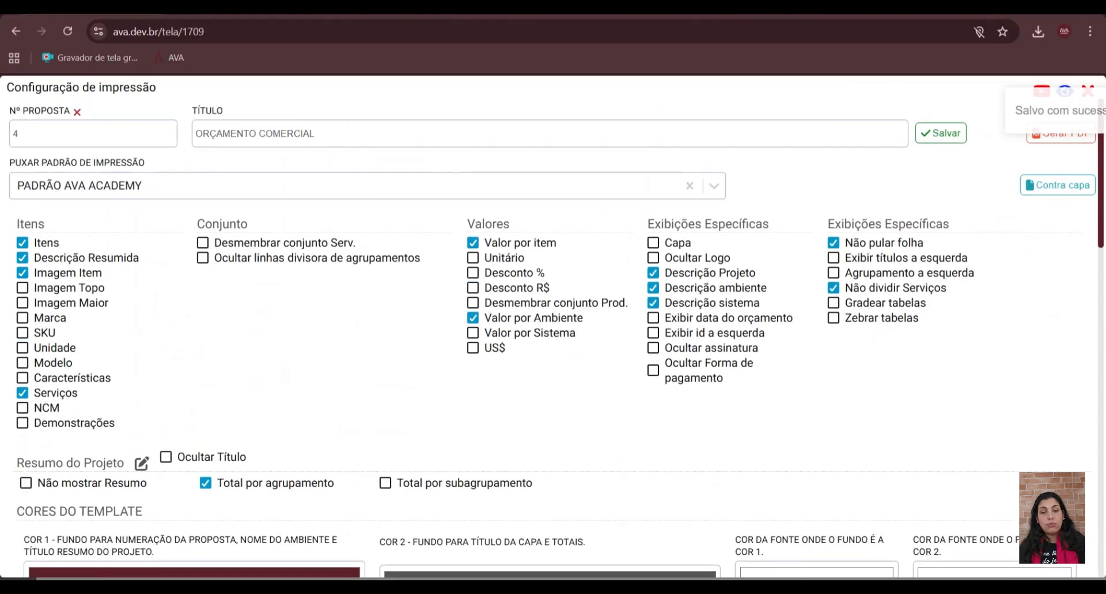
left_click(499, 196)
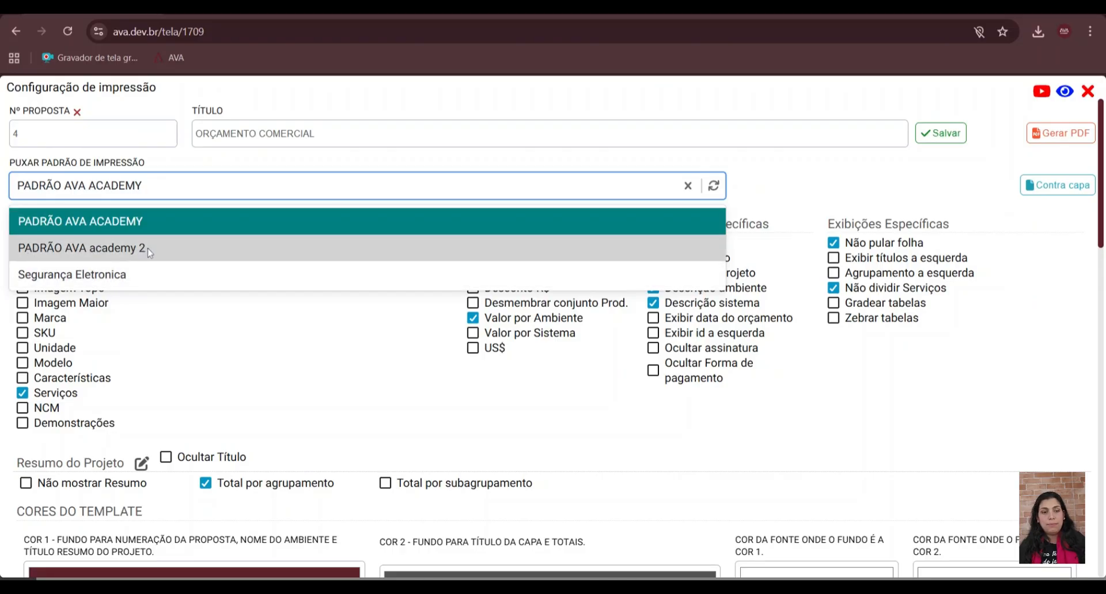
left_click(119, 230)
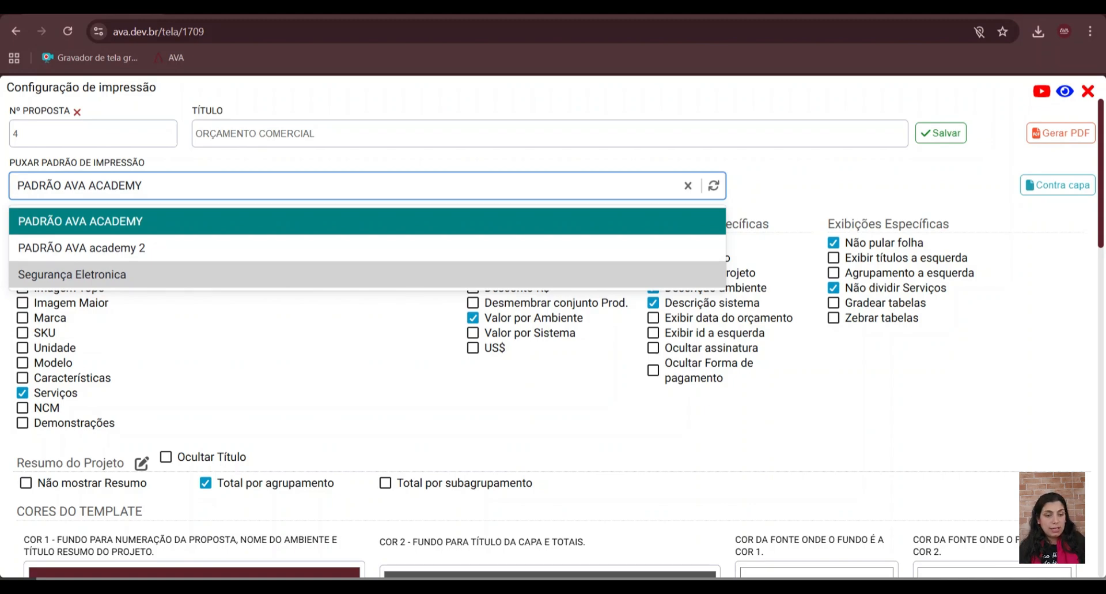
left_click(124, 276)
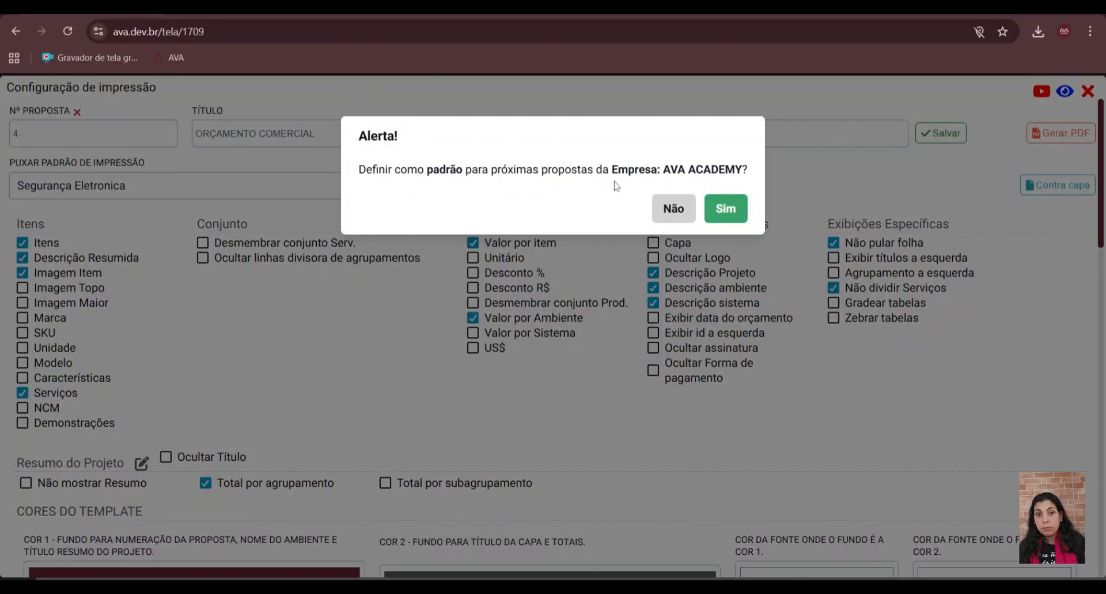
left_click(725, 210)
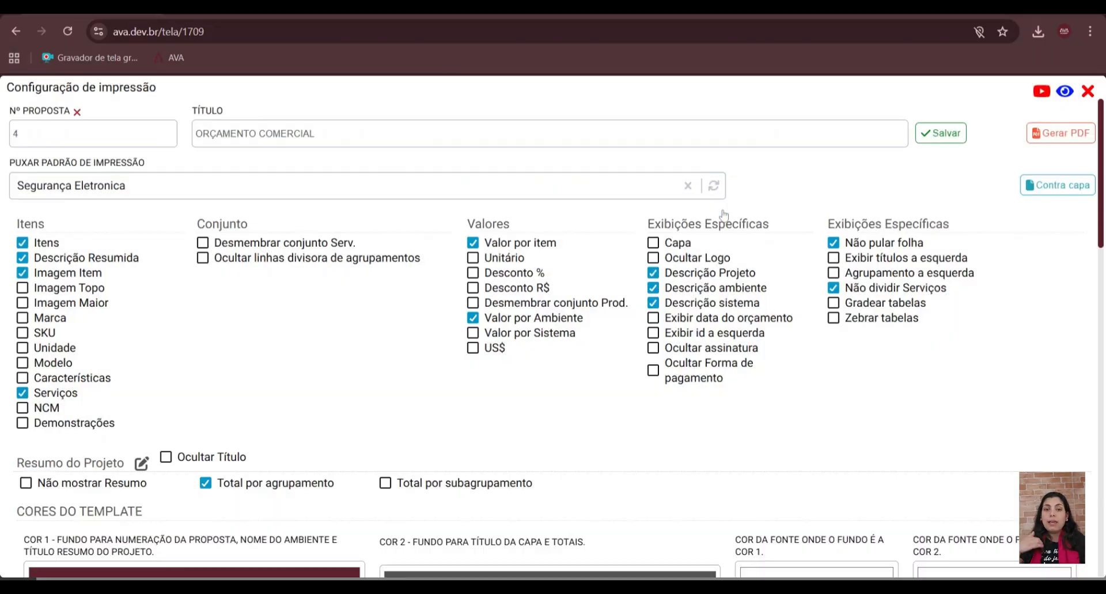